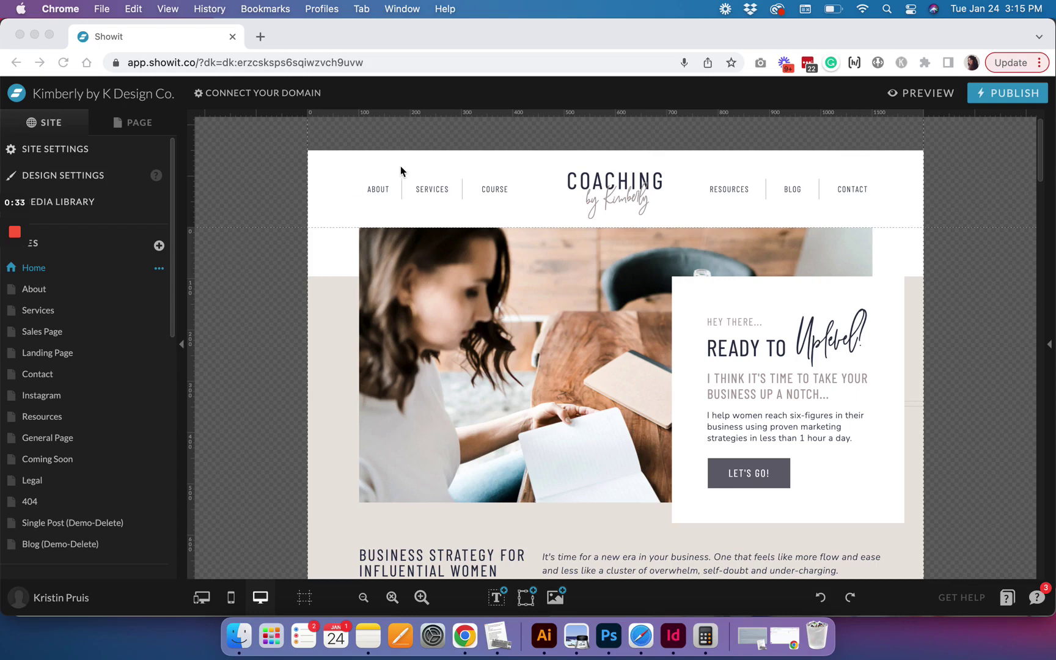
Open the site-wide header canvas for editing and display the list of its elements
{"action": "left_click", "coordinate": [430, 167]}
{"action": "mouse_move", "coordinate": [408, 224]}
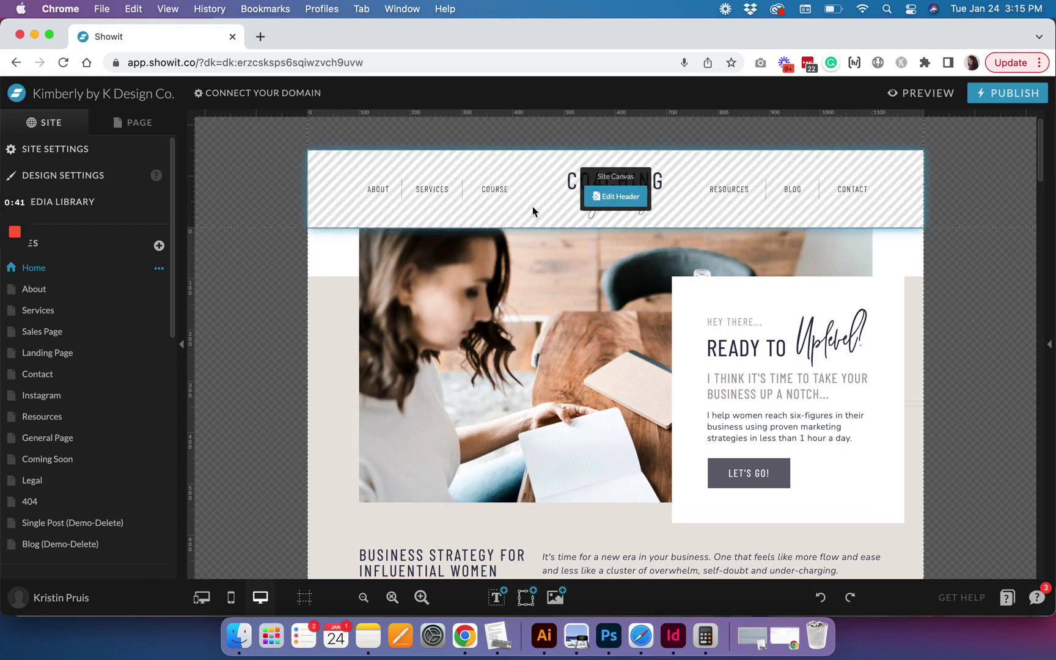
{"action": "left_click", "coordinate": [619, 197]}
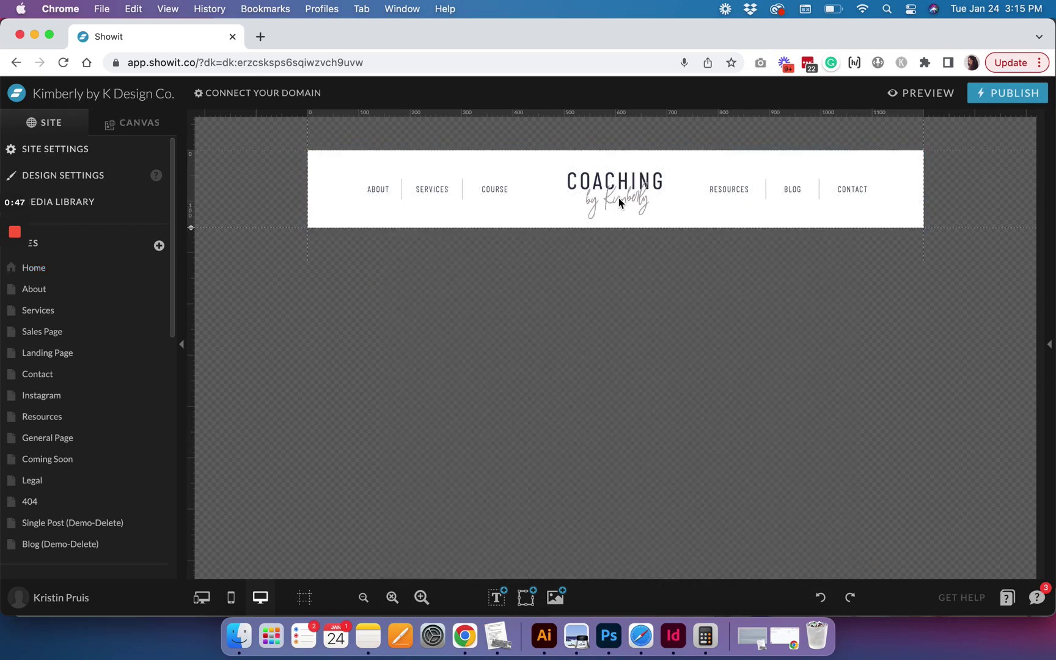
{"action": "left_click", "coordinate": [135, 127]}
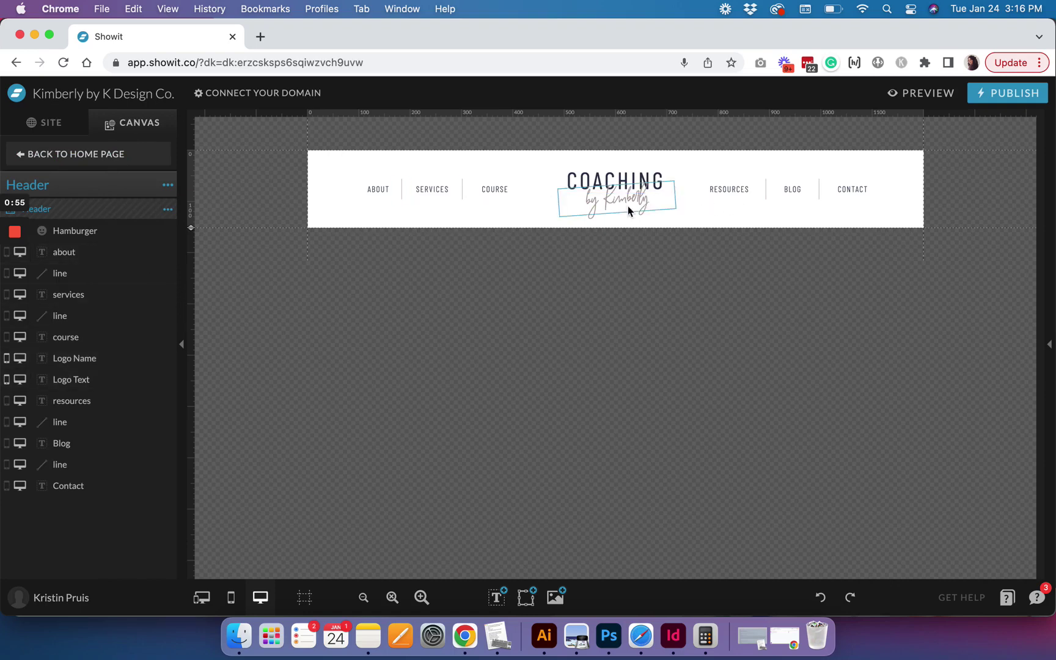
Expand the element properties and bring up the settings of the Header canvas itself
{"action": "left_click", "coordinate": [430, 196]}
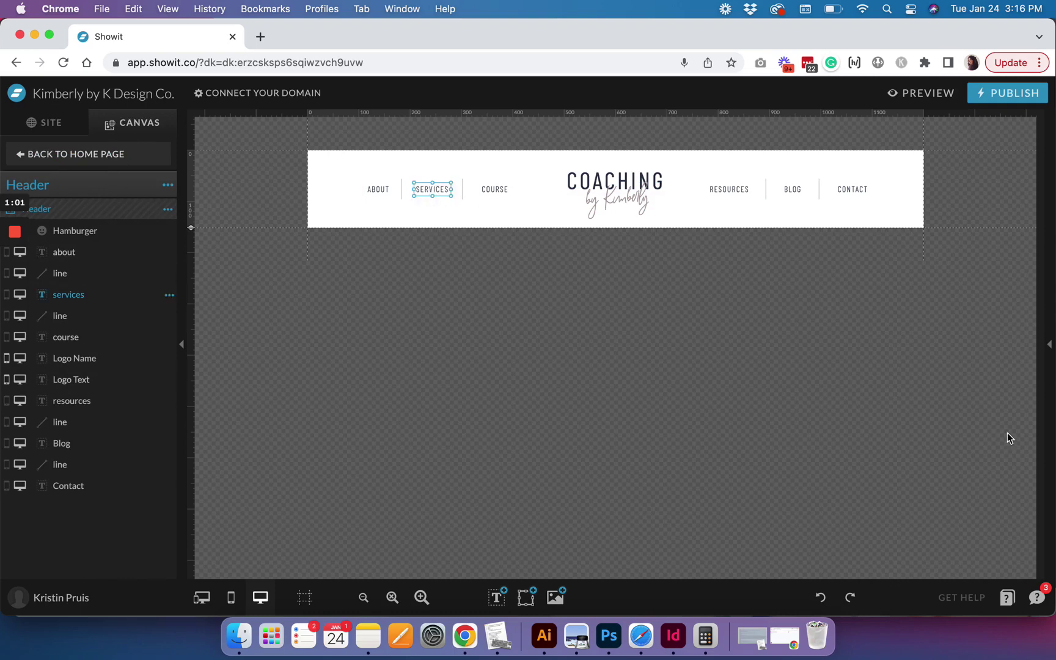
{"action": "left_click", "coordinate": [1053, 365]}
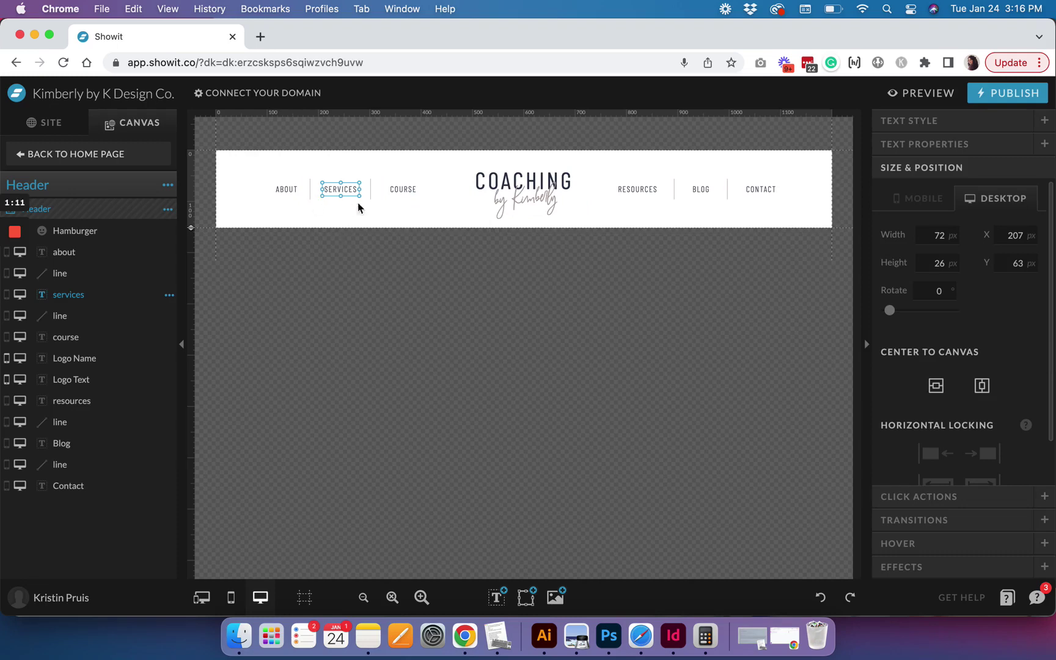
{"action": "left_click", "coordinate": [357, 220]}
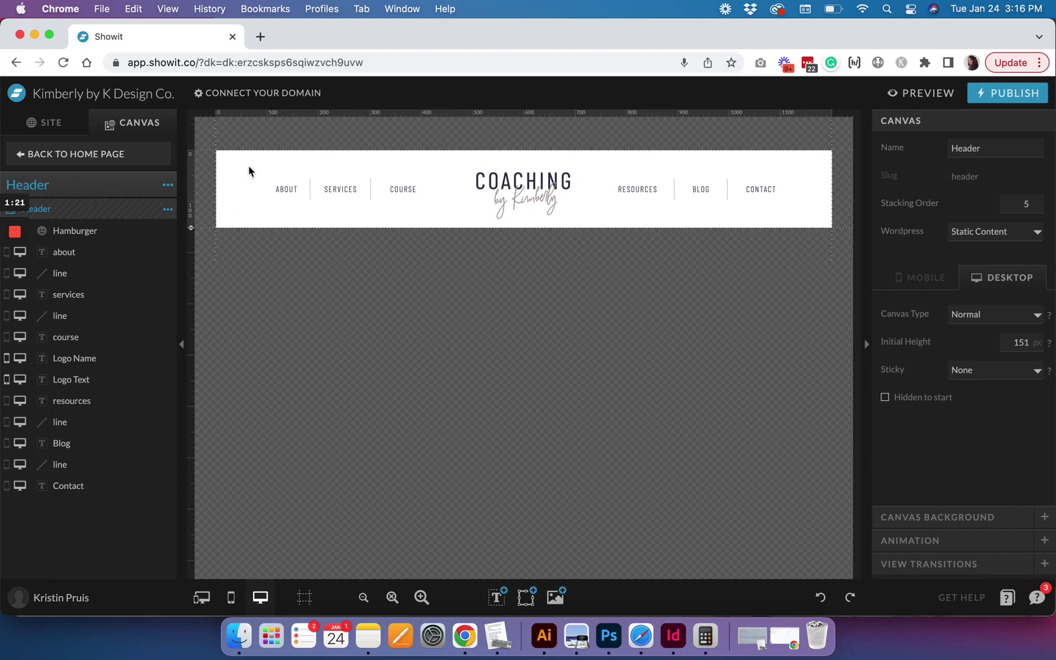
Add a canvas view to the Header canvas and duplicate it to create a second view
{"action": "left_click", "coordinate": [167, 210]}
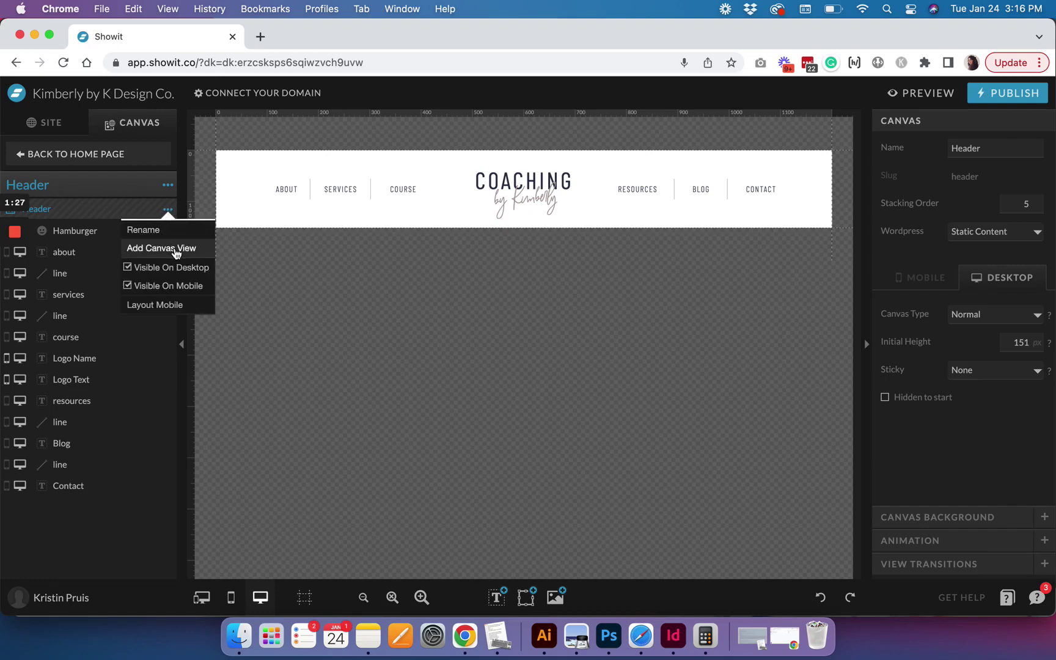
{"action": "left_click", "coordinate": [177, 252]}
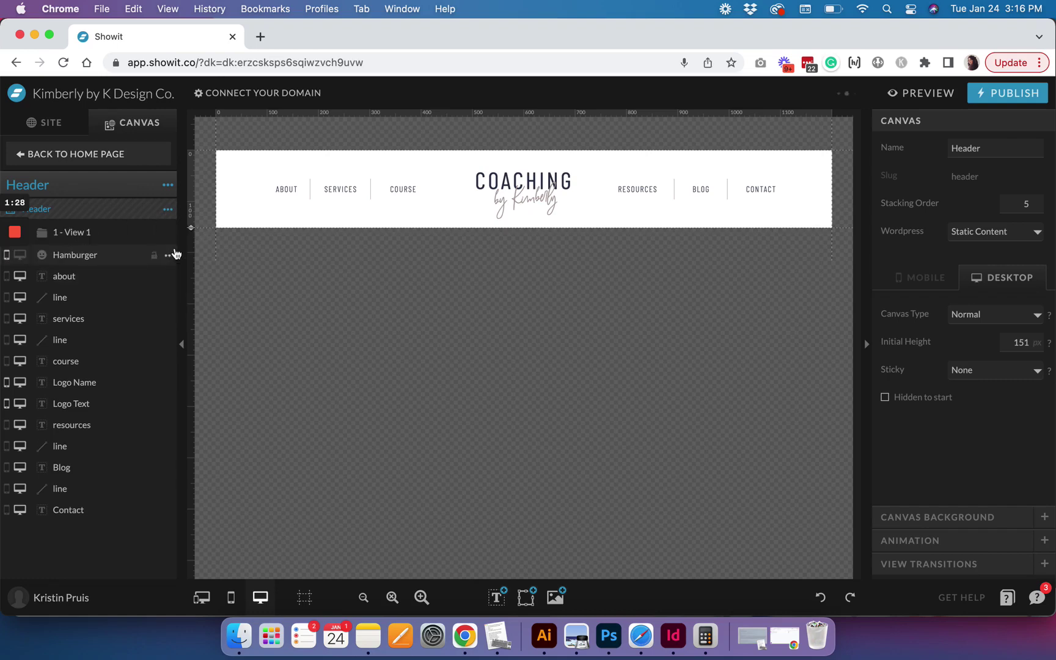
{"action": "left_click", "coordinate": [80, 239]}
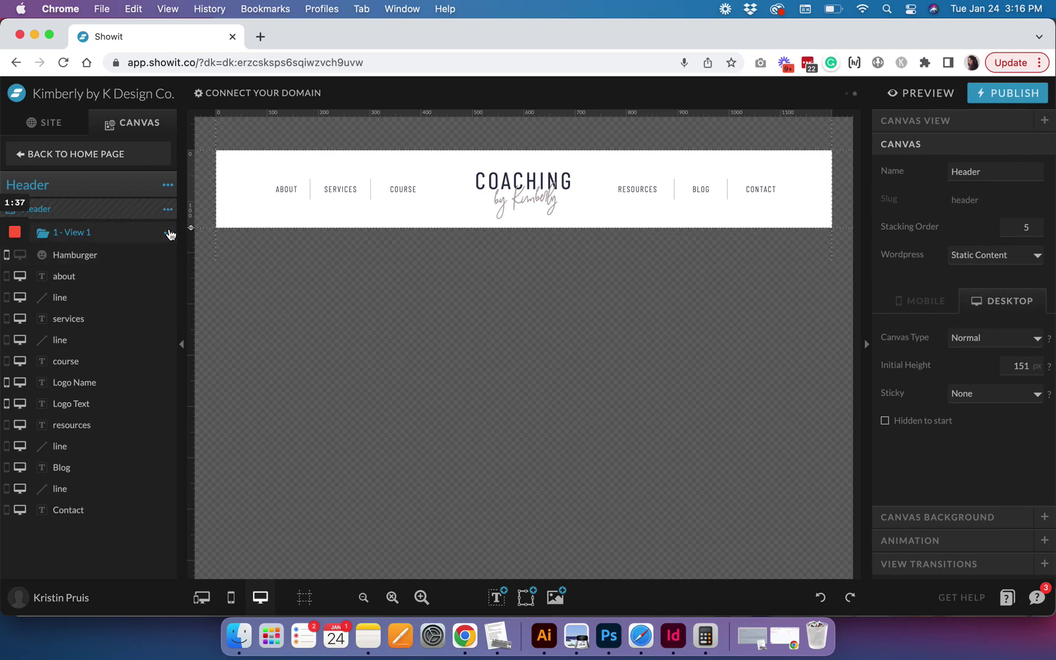
{"action": "left_click", "coordinate": [169, 234]}
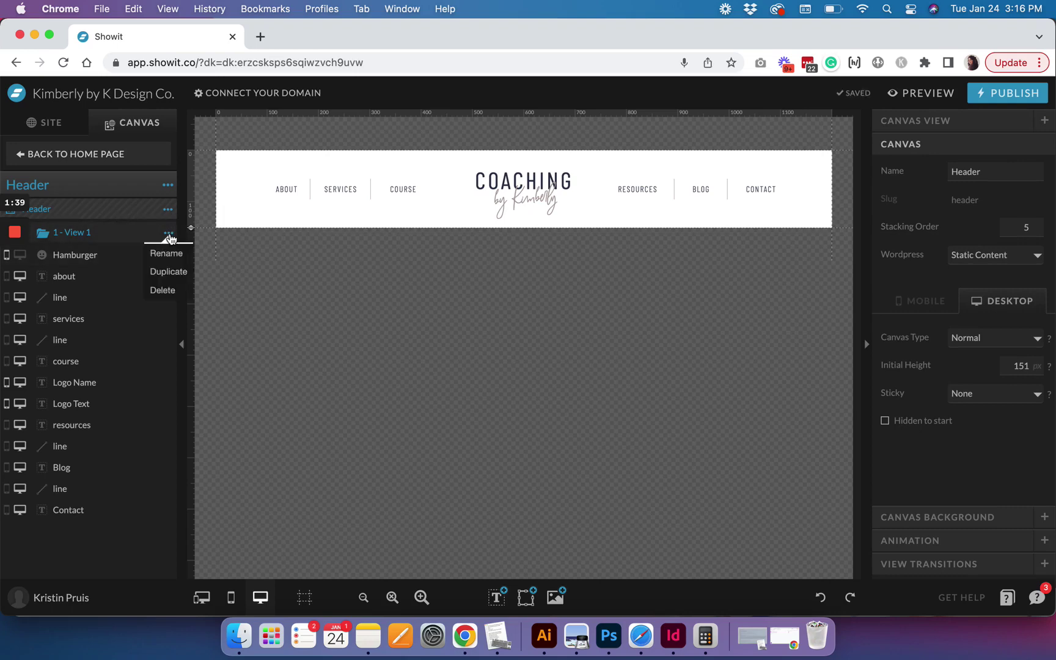
{"action": "left_click", "coordinate": [175, 278]}
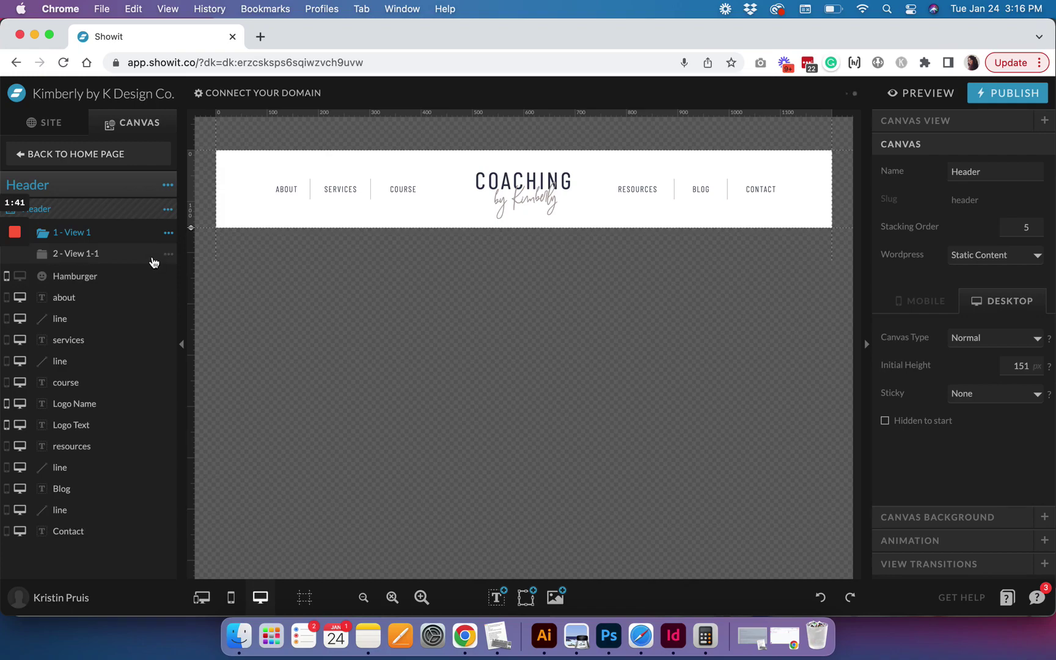
Rename the header's second canvas view as "Services Dropdown"
{"action": "left_click", "coordinate": [169, 255]}
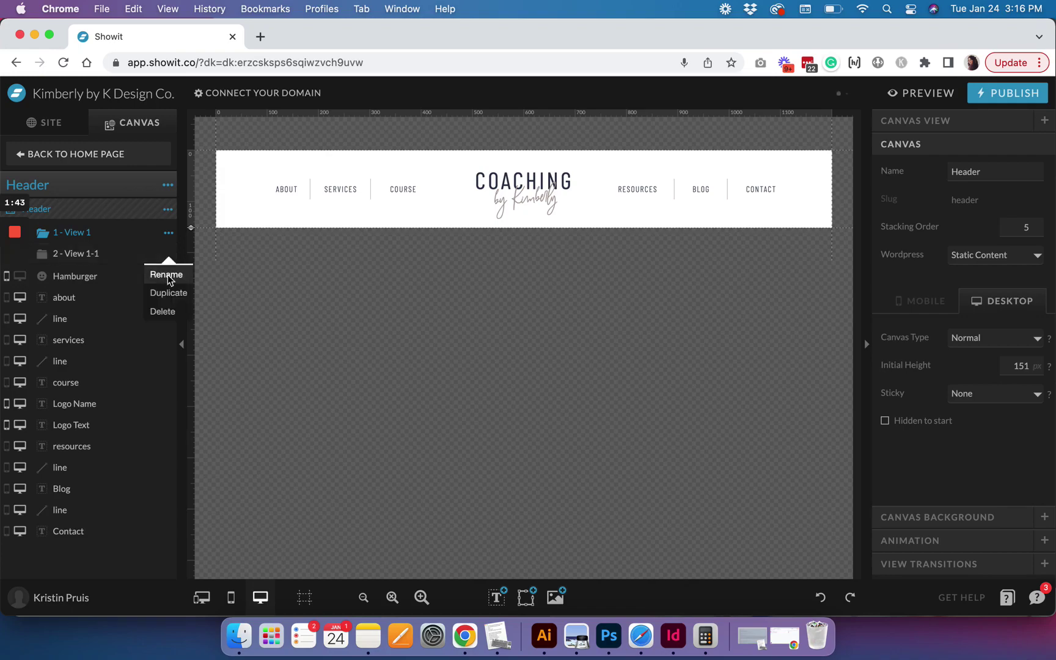
{"action": "left_click", "coordinate": [166, 275]}
{"action": "type", "text": "Dropdown"}
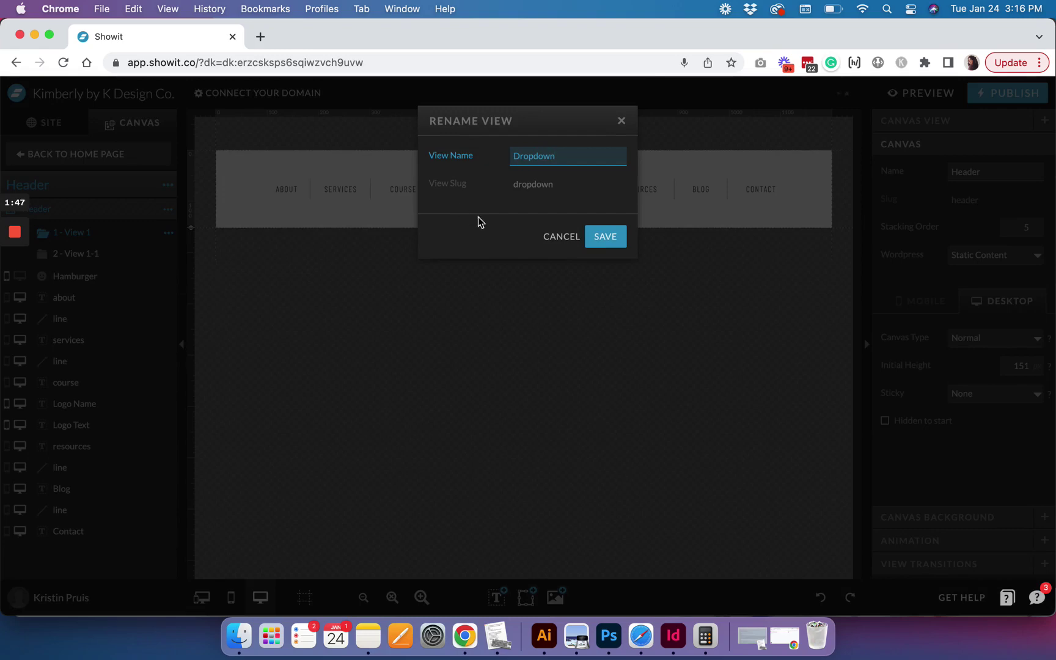
{"action": "left_click", "coordinate": [515, 156]}
{"action": "type", "text": "Services"}
{"action": "left_click", "coordinate": [593, 236]}
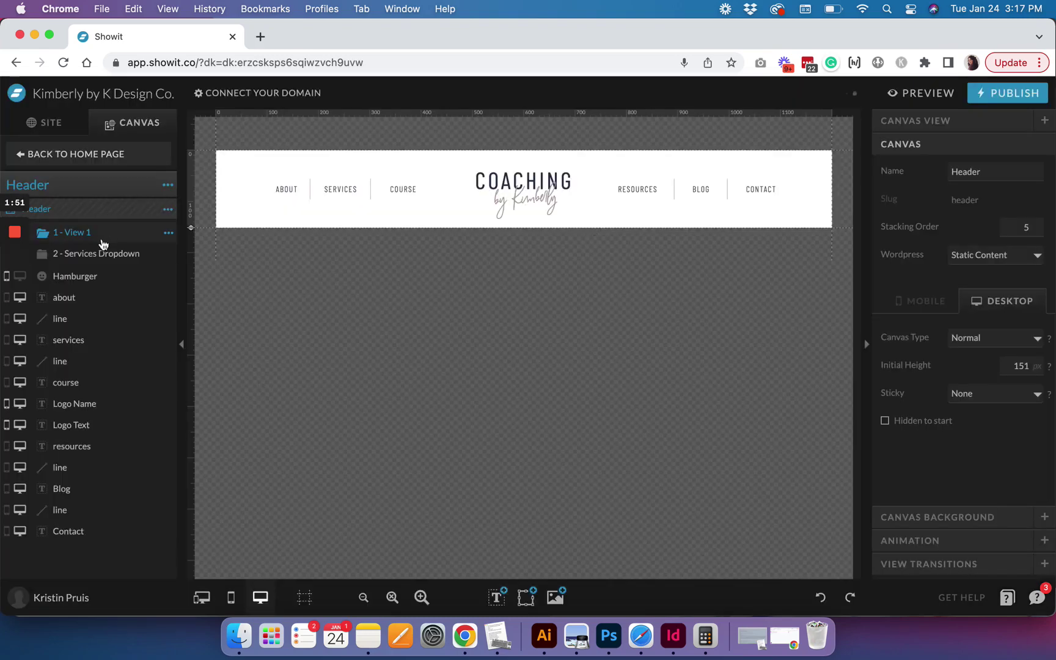
Rename the header's first canvas view, View 1, as "Default"
{"action": "left_click", "coordinate": [169, 234]}
{"action": "left_click", "coordinate": [167, 253]}
{"action": "type", "text": "Deg"}
{"action": "type", "text": "ault"}
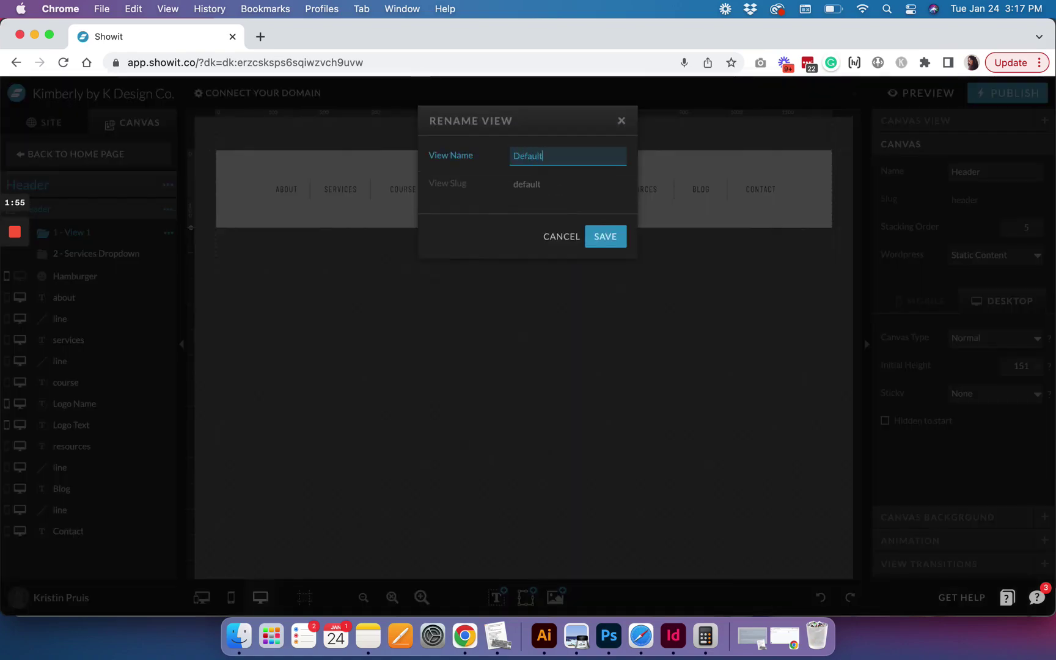
{"action": "key", "text": "Return"}
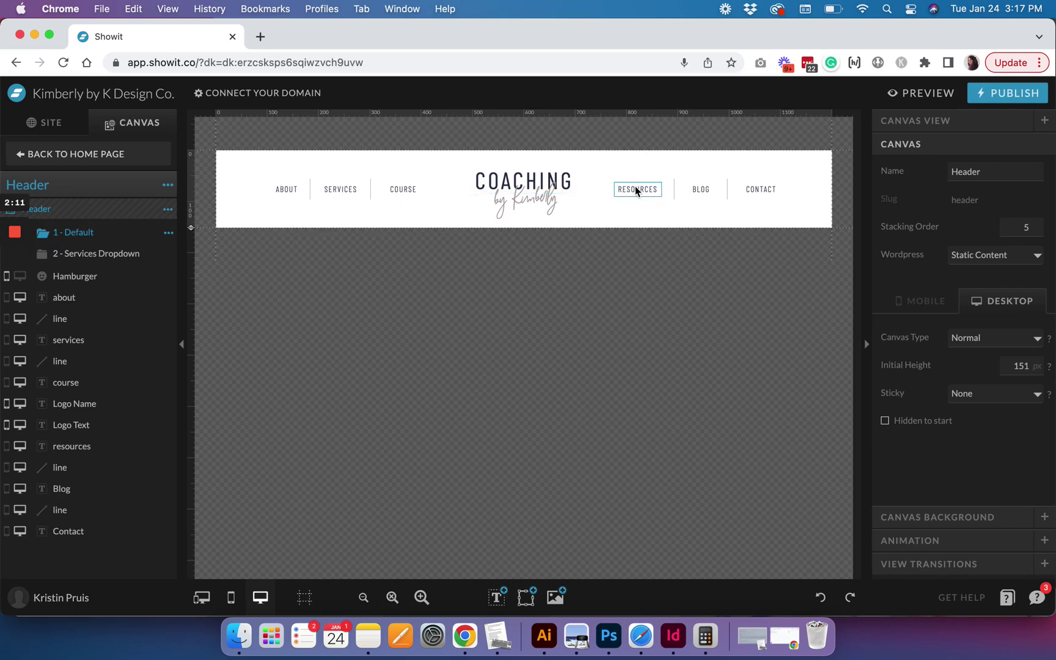
Add a rectangle to the Services Dropdown view, narrowed to about 209 px wide and 60 px high, across the header's lower edge
{"action": "left_click", "coordinate": [104, 254]}
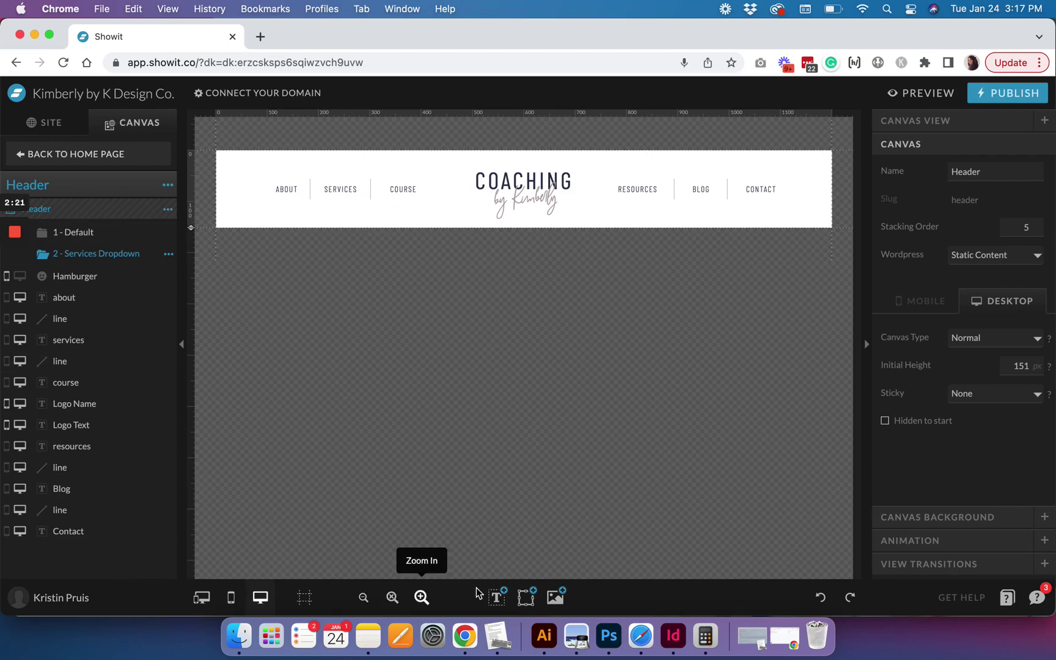
{"action": "left_click", "coordinate": [528, 598]}
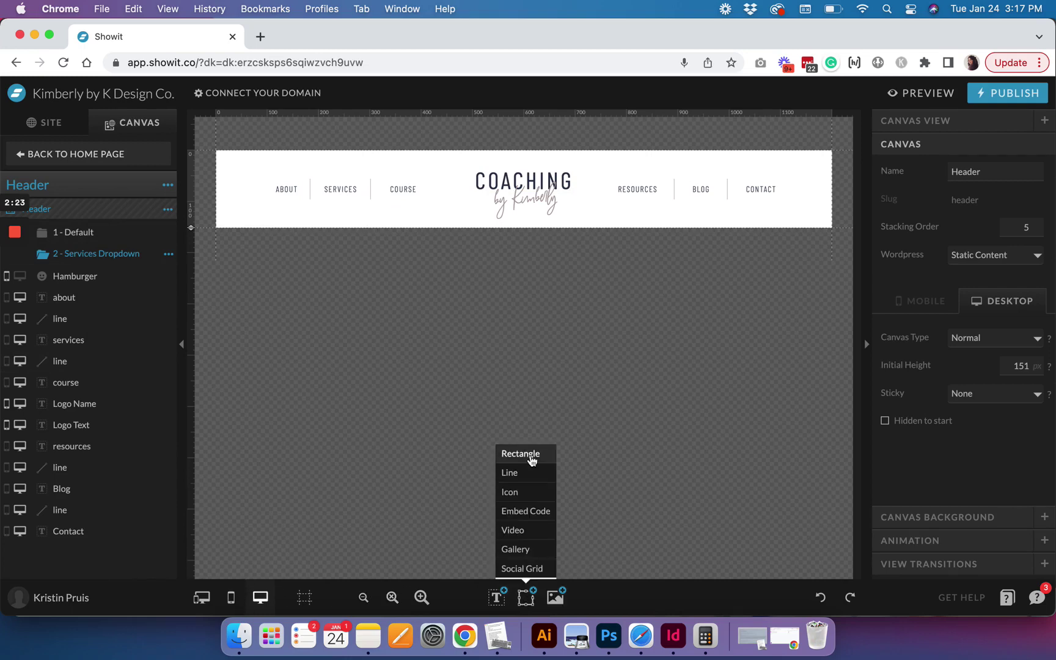
{"action": "left_click", "coordinate": [531, 458]}
{"action": "left_click_drag", "start_coordinate": [570, 181], "coordinate": [391, 226]}
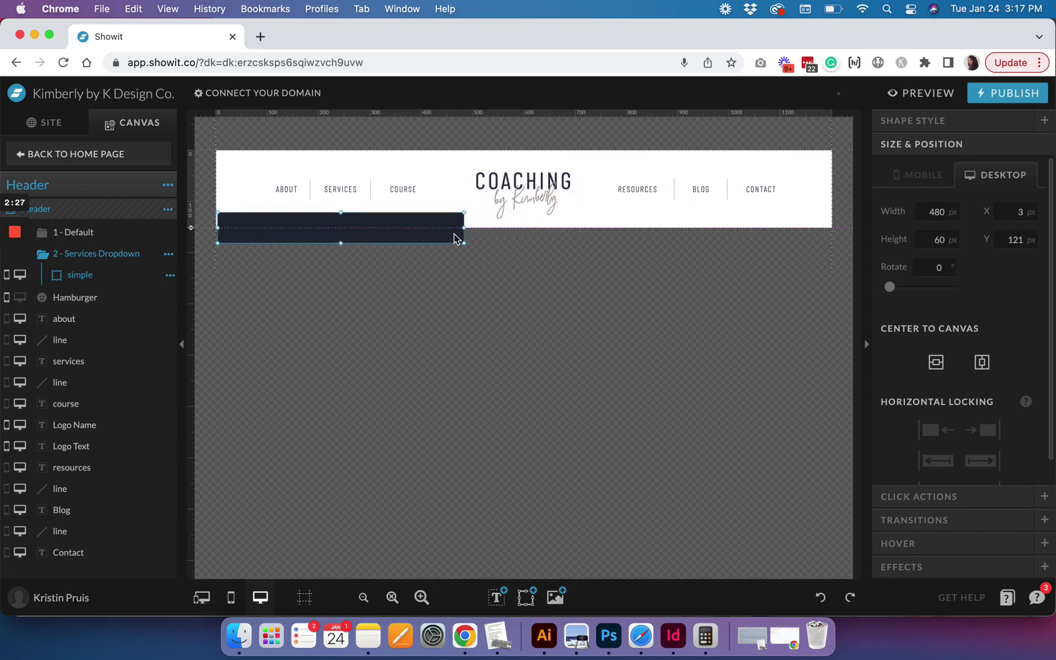
{"action": "left_click_drag", "start_coordinate": [464, 227], "coordinate": [360, 228]}
Center the rectangle beneath the Services link and resize it to about 183 px wide and 126 px high
{"action": "left_click_drag", "start_coordinate": [333, 160], "coordinate": [345, 250]}
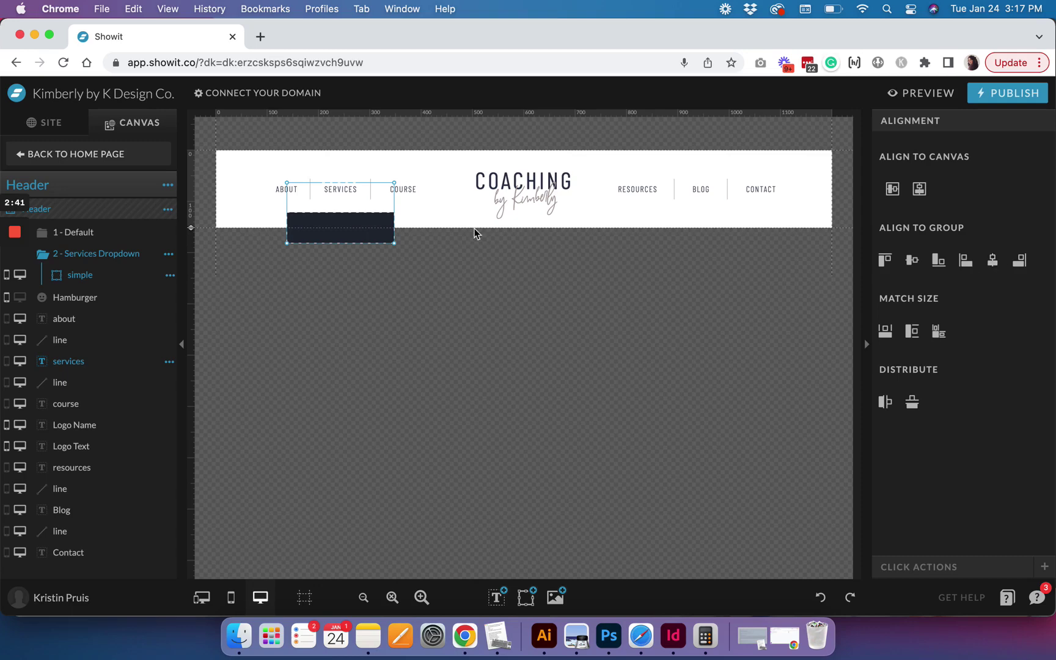
{"action": "left_click", "coordinate": [445, 222]}
{"action": "left_click", "coordinate": [371, 228]}
{"action": "left_click_drag", "start_coordinate": [342, 243], "coordinate": [341, 278]}
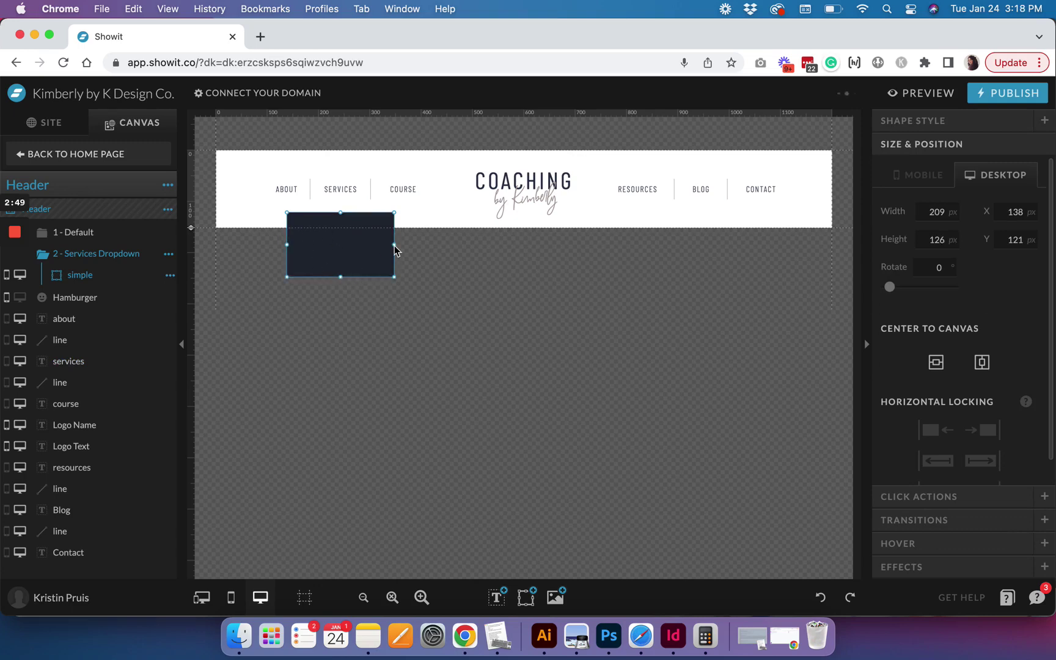
{"action": "left_click_drag", "start_coordinate": [393, 251], "coordinate": [388, 251]}
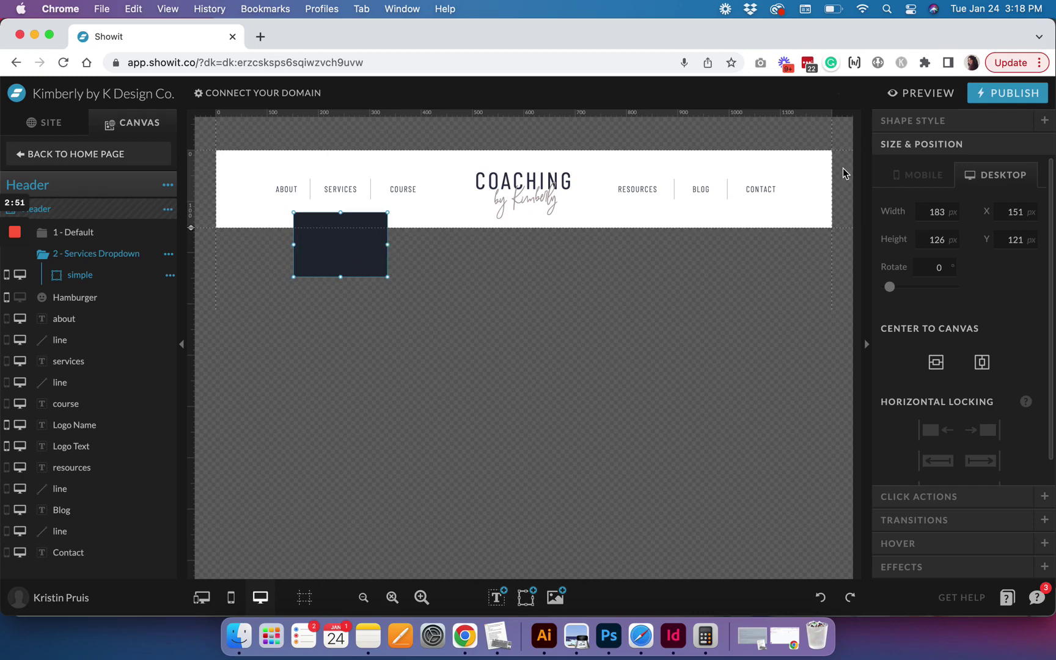
Change the dropdown rectangle's fill to white, palette color 8
{"action": "left_click", "coordinate": [984, 125]}
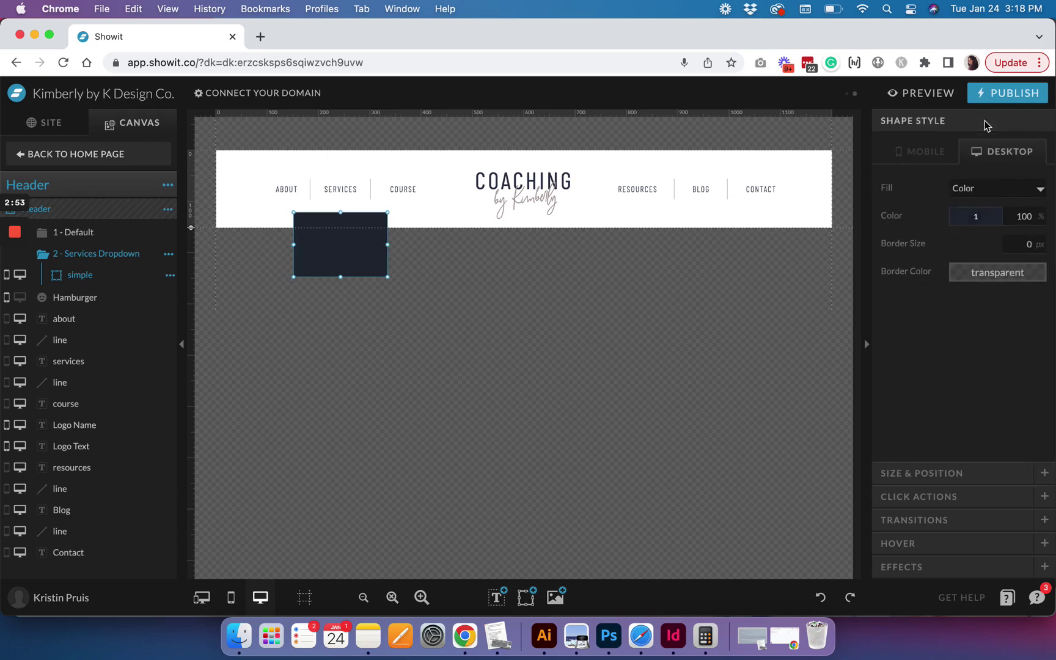
{"action": "left_click", "coordinate": [995, 227]}
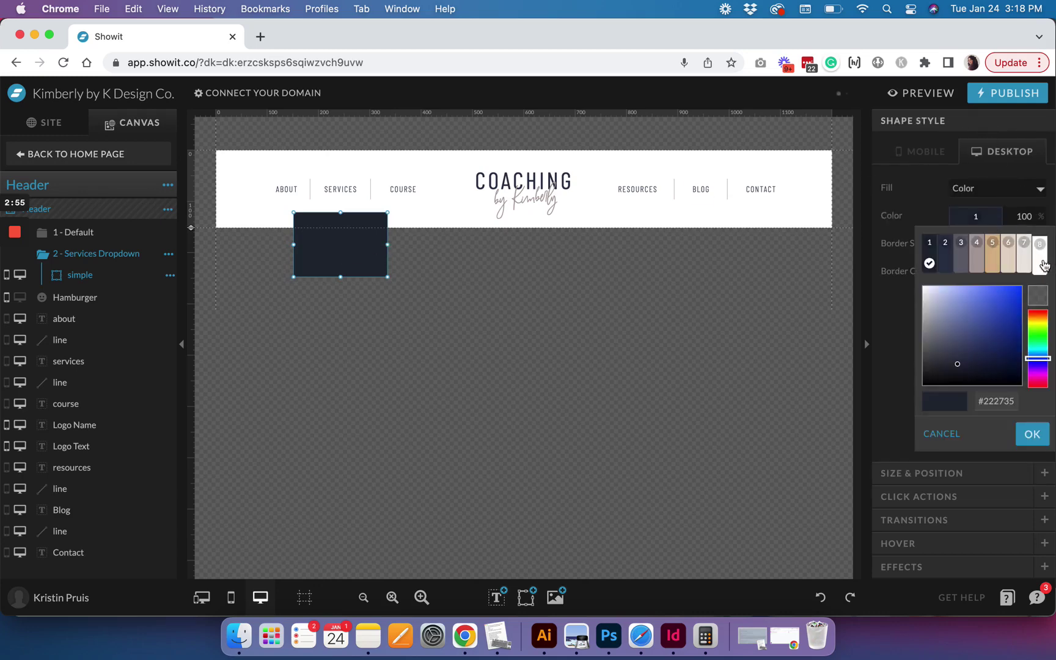
{"action": "left_click", "coordinate": [1039, 257]}
{"action": "left_click", "coordinate": [421, 228]}
{"action": "left_click", "coordinate": [370, 229]}
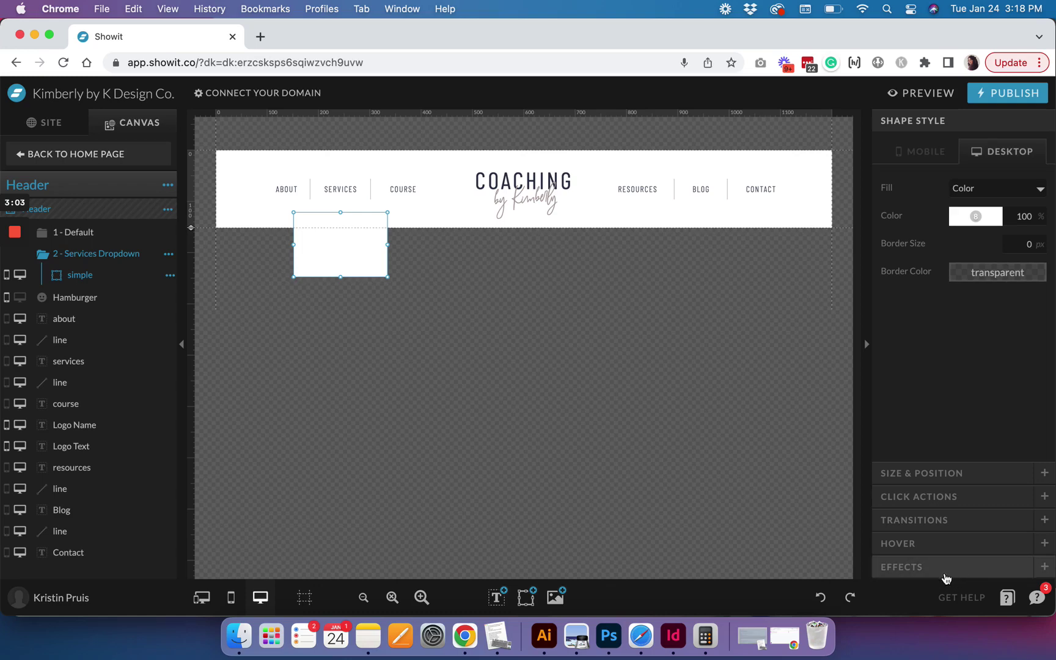
Give the dropdown rectangle an outer drop shadow in palette color 3
{"action": "left_click", "coordinate": [947, 577]}
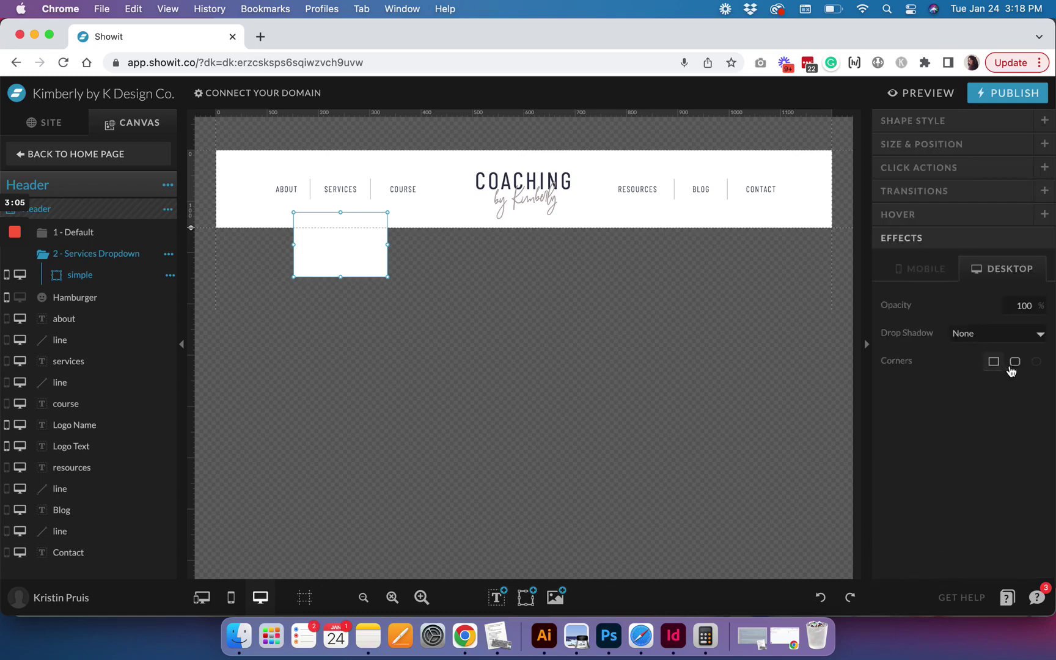
{"action": "left_click", "coordinate": [996, 338]}
{"action": "left_click", "coordinate": [996, 351]}
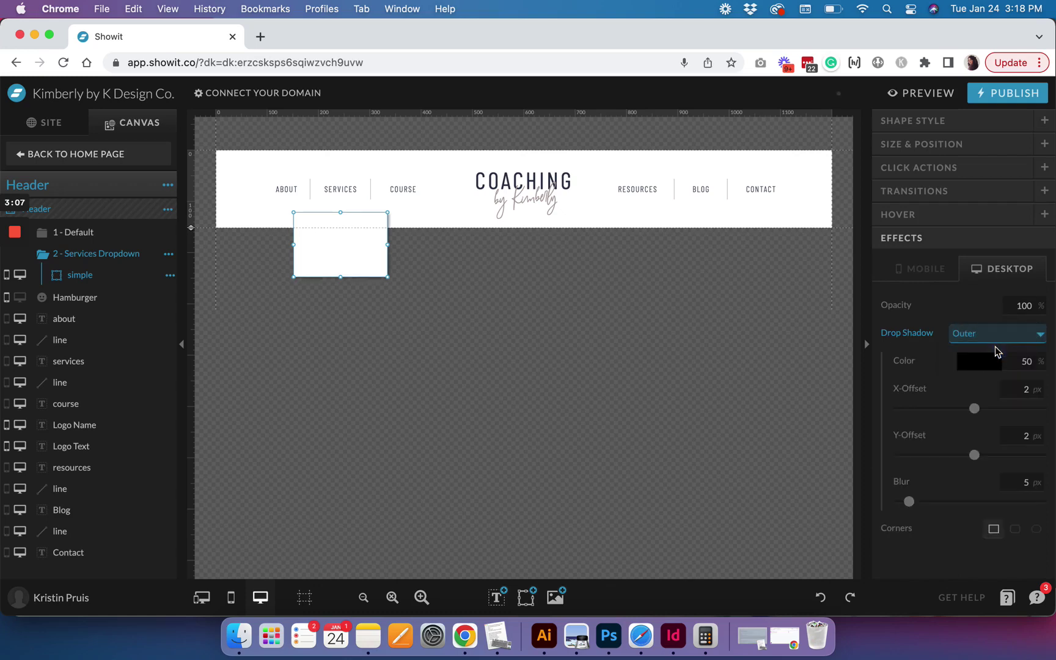
{"action": "left_click", "coordinate": [984, 363]}
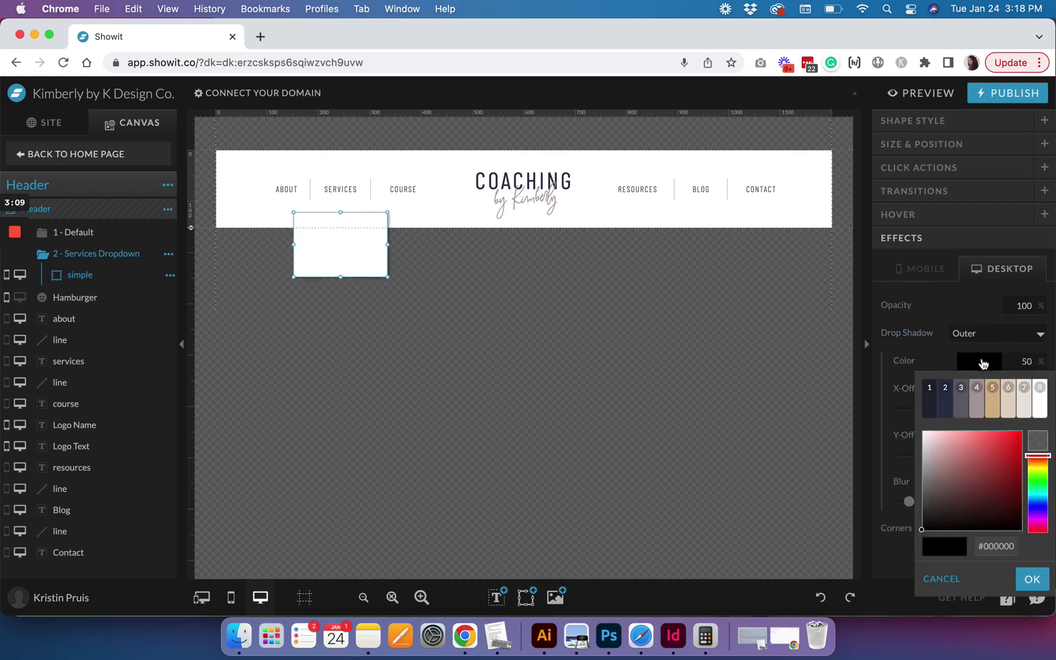
{"action": "left_click", "coordinate": [967, 397]}
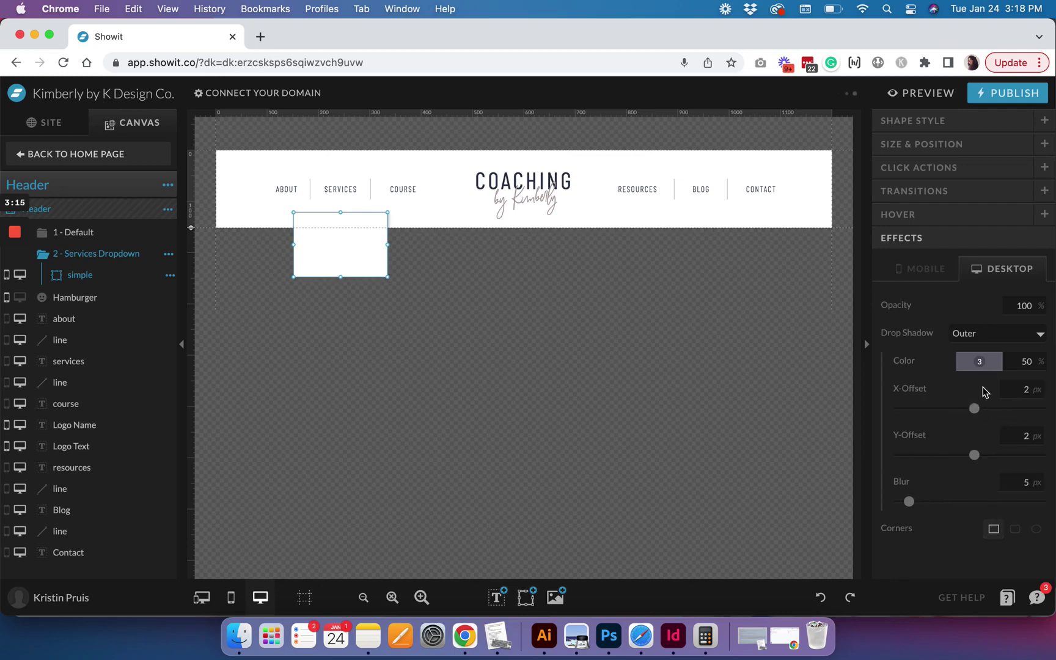
Set the drop shadow's X-offset and Y-offset to 8 px each and its blur to 0 px
{"action": "left_click_drag", "start_coordinate": [976, 414], "coordinate": [989, 411]}
{"action": "left_click_drag", "start_coordinate": [976, 456], "coordinate": [988, 459]}
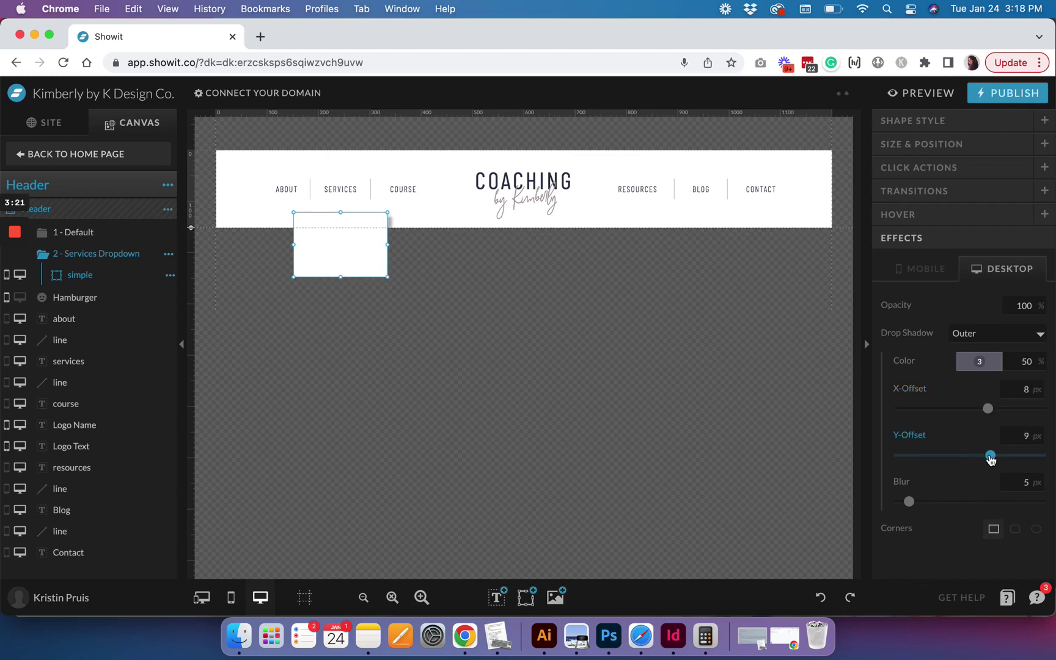
{"action": "left_click_drag", "start_coordinate": [990, 458], "coordinate": [988, 456]}
{"action": "left_click_drag", "start_coordinate": [909, 502], "coordinate": [887, 505]}
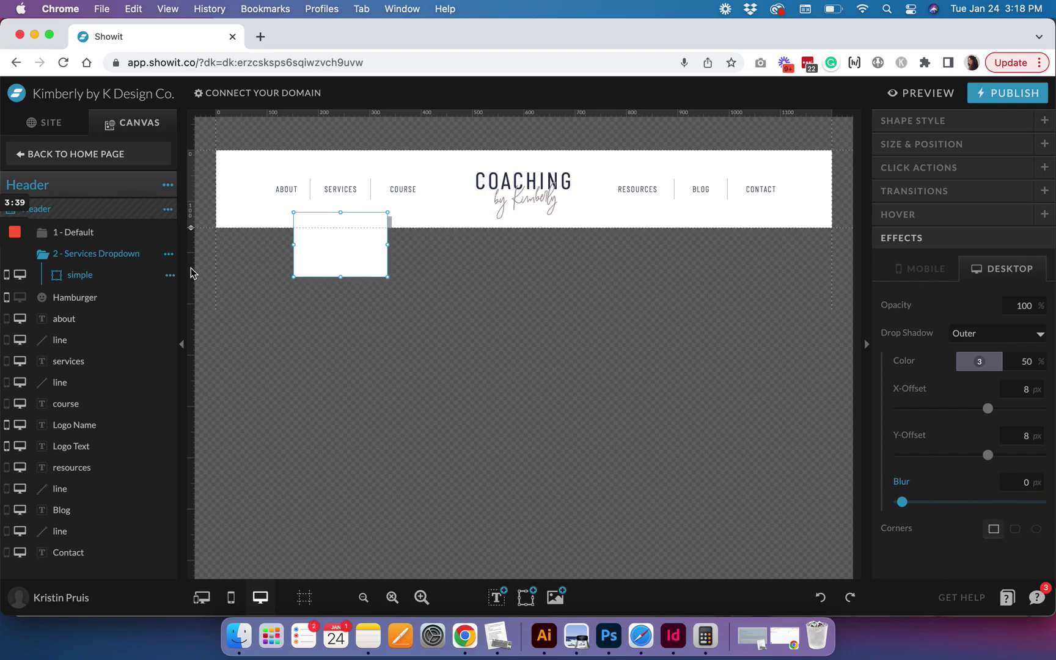
Rename the rectangle in the Services Dropdown view as "Dropdown Background"
{"action": "left_click", "coordinate": [170, 276]}
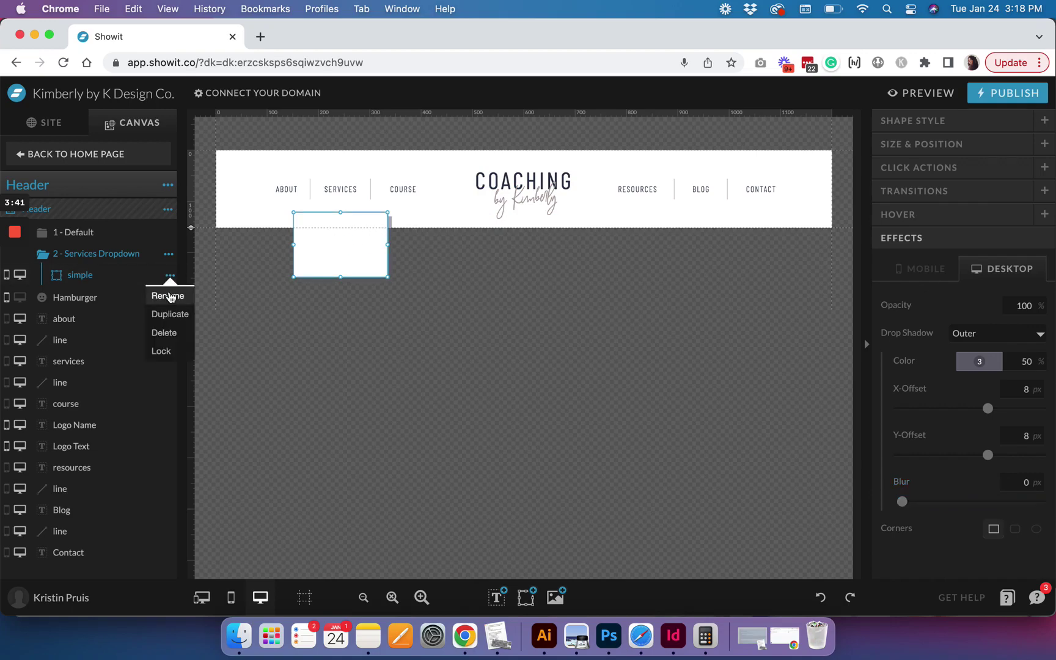
{"action": "left_click", "coordinate": [168, 296]}
{"action": "type", "text": "Dropdown Background"}
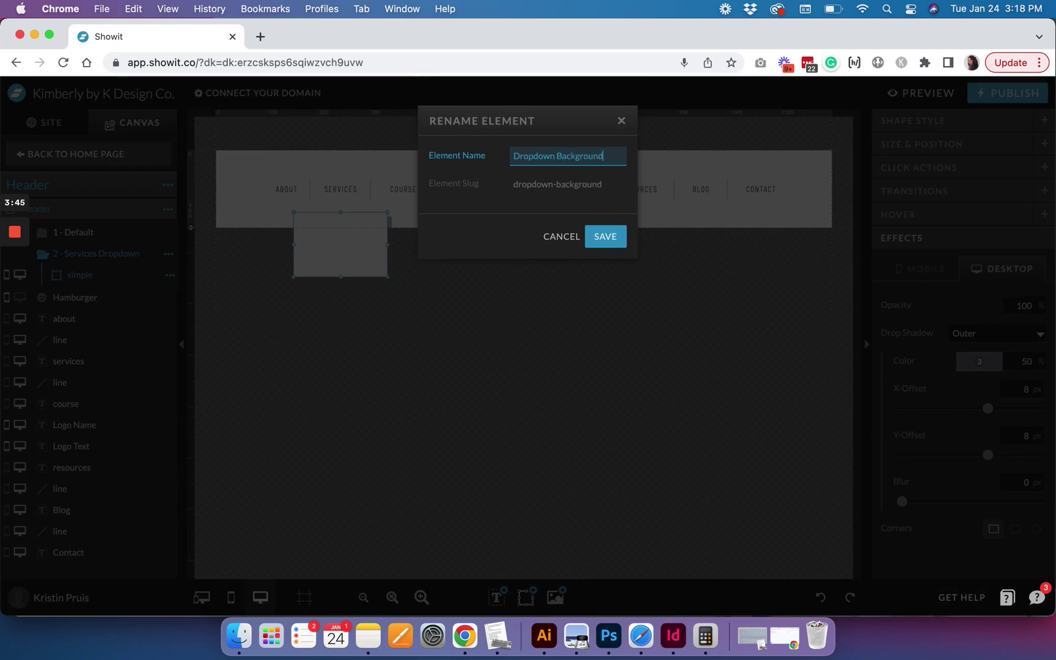
{"action": "key", "text": "Return"}
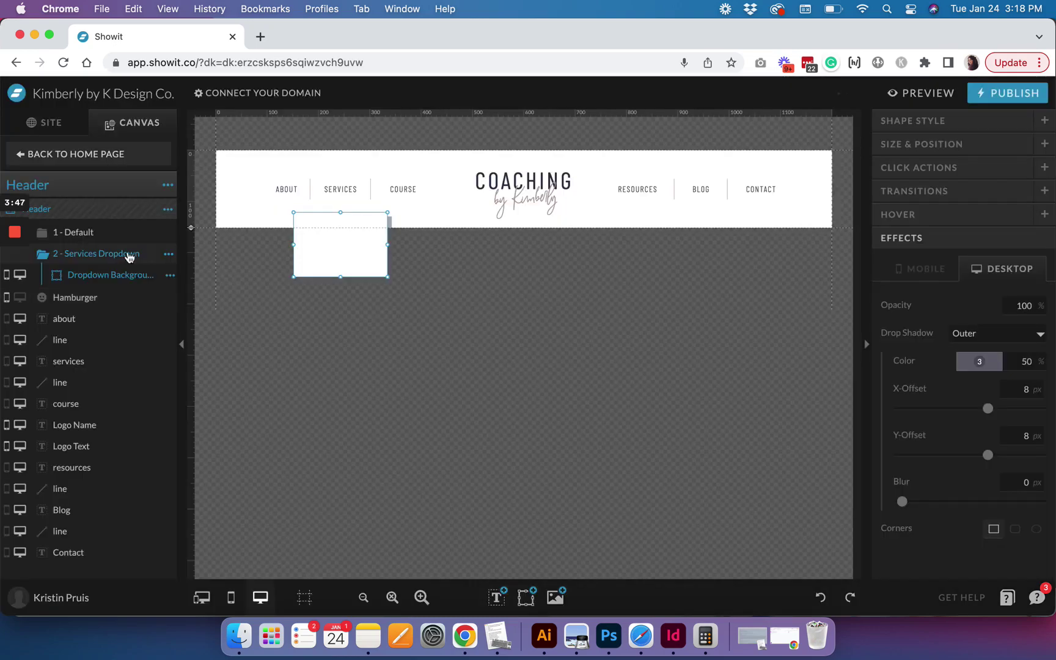
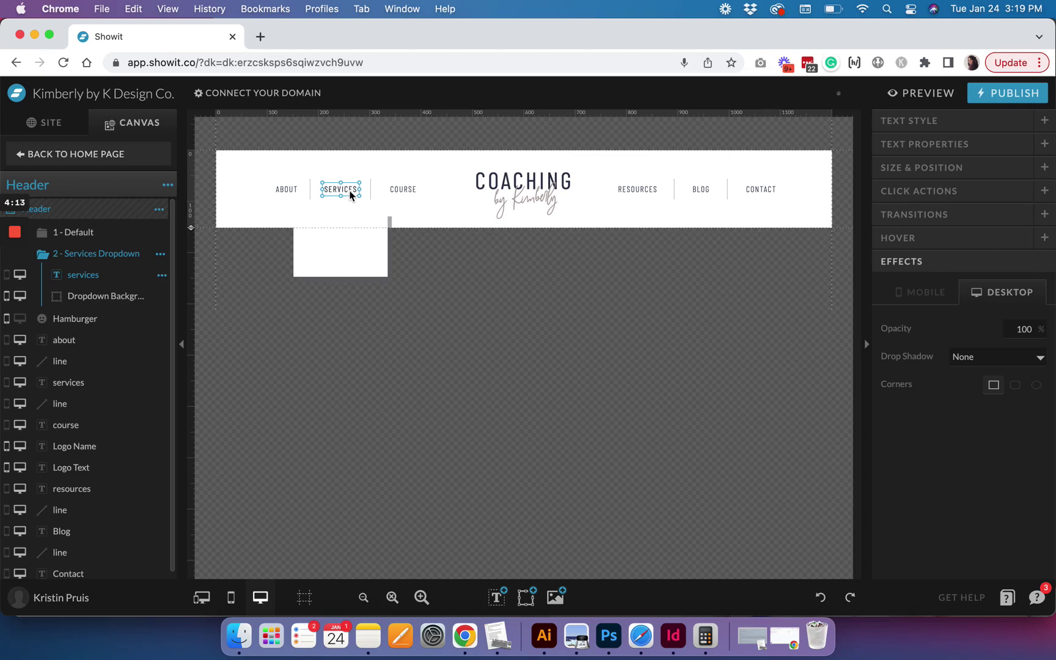
Place the copied services text on the dropdown background and change it to "Service 1" in a wider text box
{"action": "left_click_drag", "start_coordinate": [350, 194], "coordinate": [349, 231]}
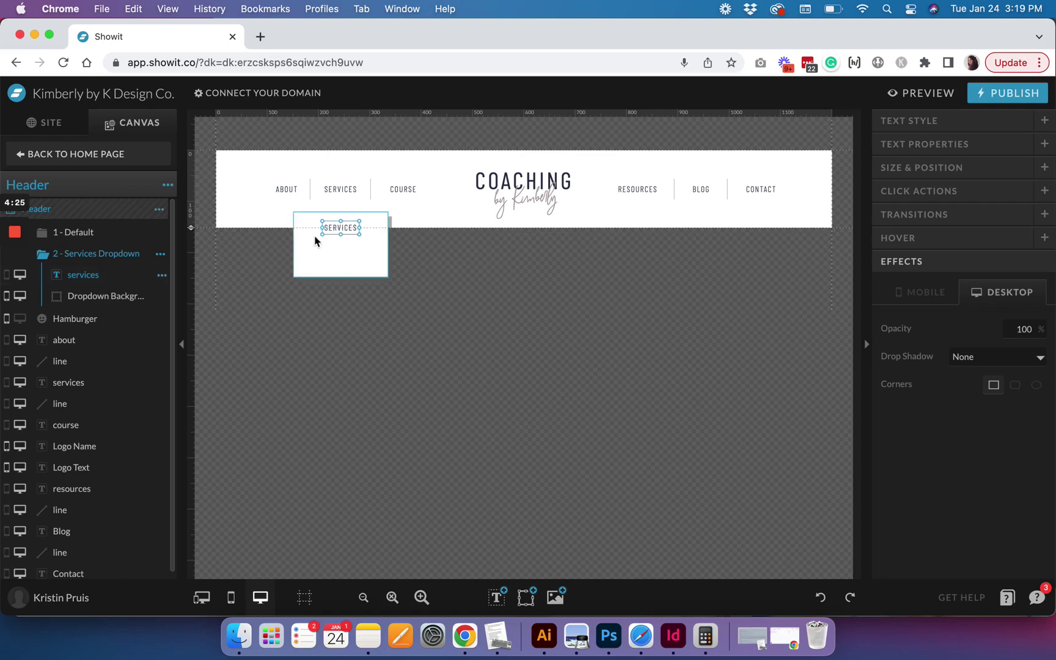
{"action": "double_click", "coordinate": [350, 229]}
{"action": "key", "text": "Right"}
{"action": "key", "text": "BackSpace"}
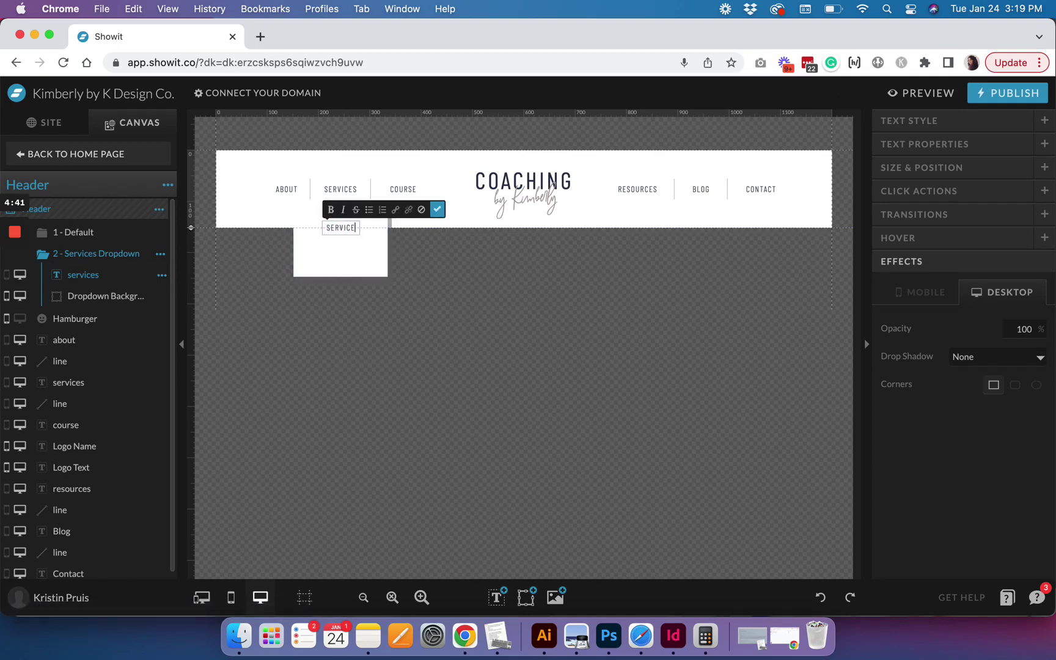
{"action": "type", "text": "1"}
{"action": "left_click", "coordinate": [437, 209]}
{"action": "left_click_drag", "start_coordinate": [361, 228], "coordinate": [371, 229]}
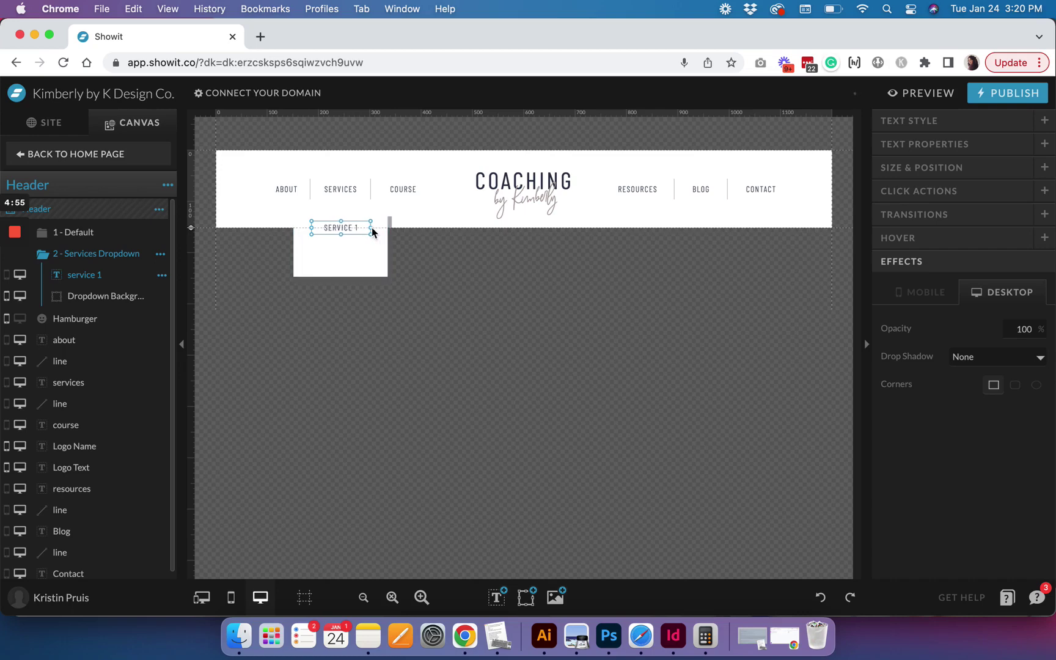
{"action": "left_click_drag", "start_coordinate": [372, 231], "coordinate": [377, 231]}
Duplicate the Service 1 text, place the copy below it and change the copy's text to "Service 2"
{"action": "key", "text": "super+d"}
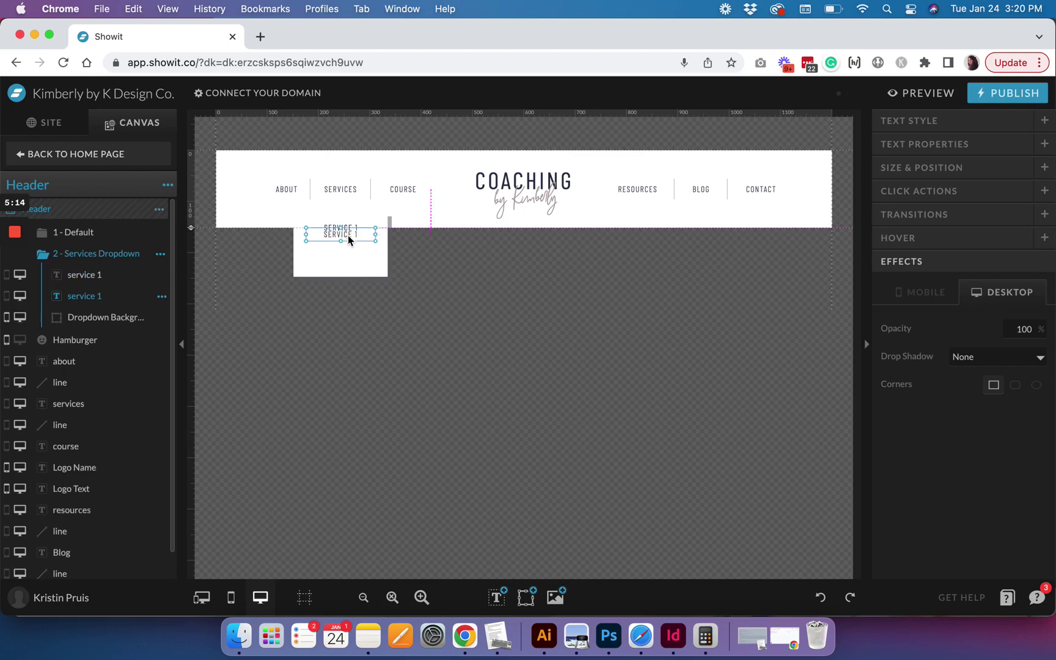
{"action": "left_click_drag", "start_coordinate": [348, 228], "coordinate": [349, 250]}
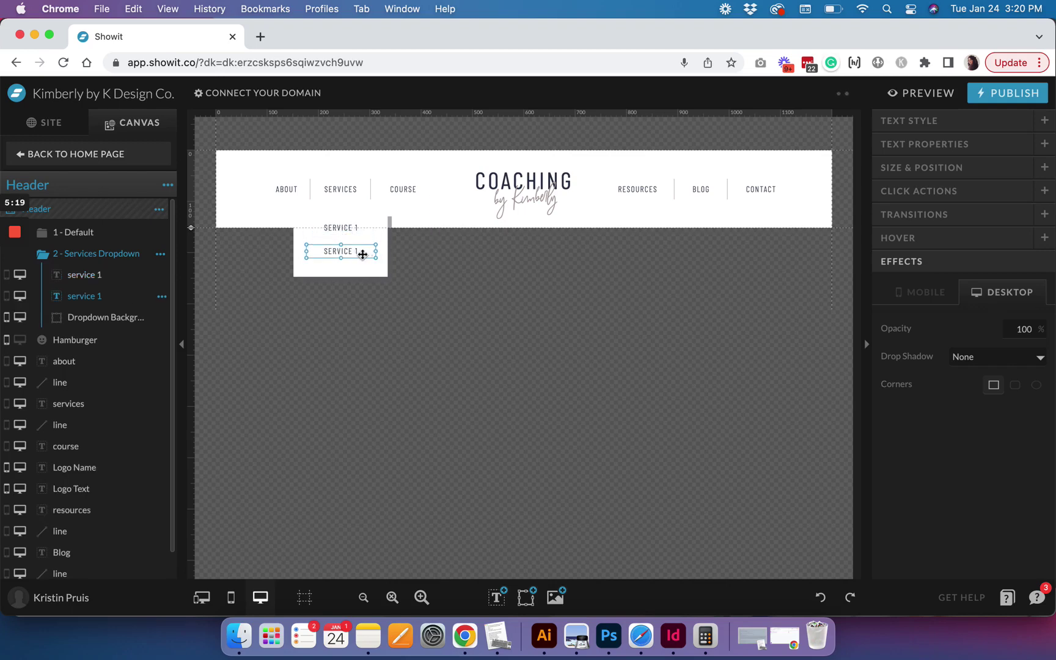
{"action": "double_click", "coordinate": [363, 253]}
{"action": "key", "text": "BackSpace"}
{"action": "type", "text": "2"}
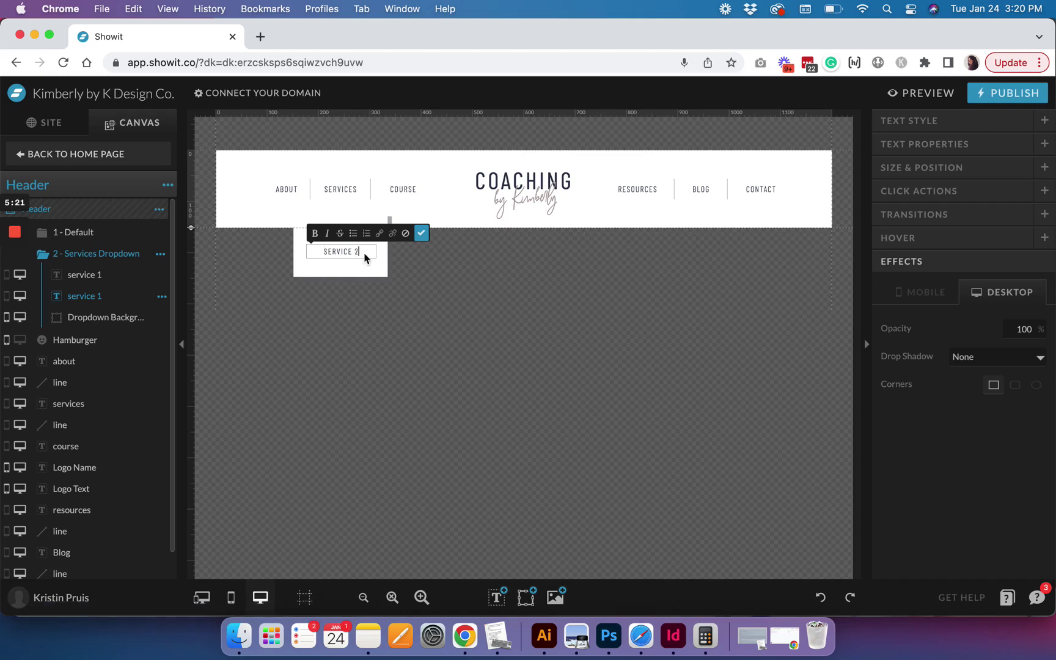
{"action": "left_click", "coordinate": [421, 233]}
Add a line to the Services Dropdown view in palette color 7 with a thickness of 1 px
{"action": "left_click", "coordinate": [353, 230]}
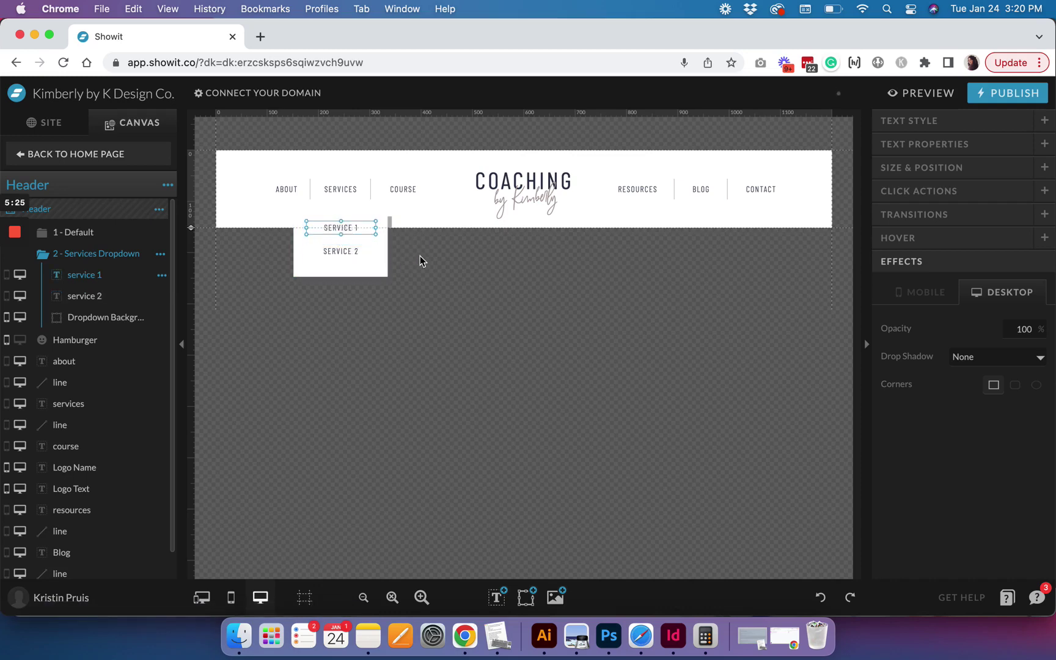
{"action": "left_click", "coordinate": [343, 257]}
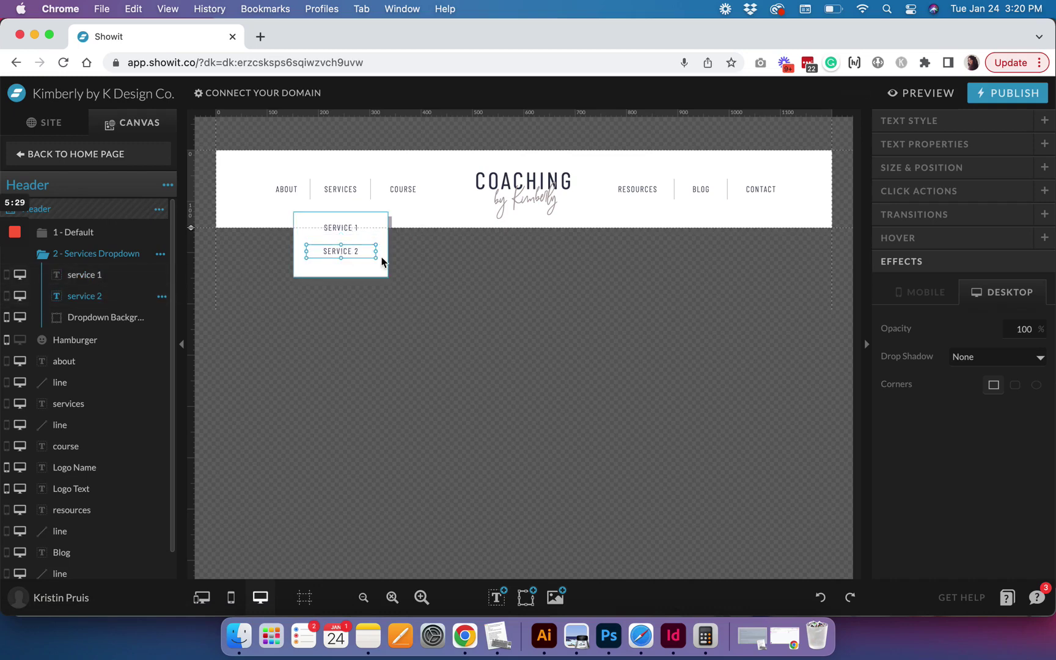
{"action": "left_click", "coordinate": [347, 228]}
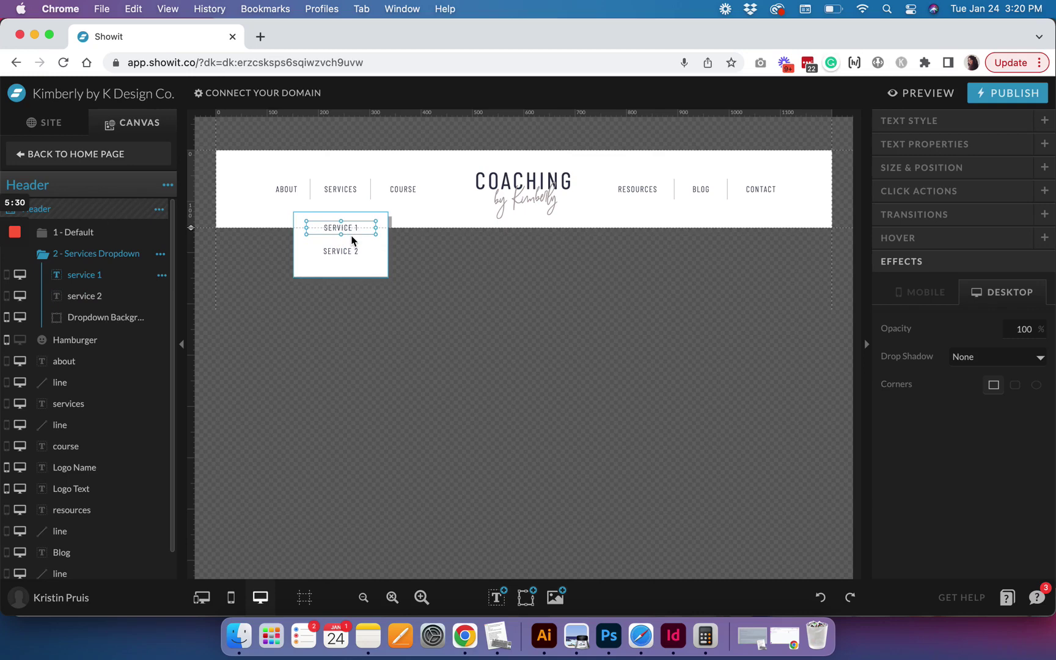
{"action": "left_click", "coordinate": [525, 597]}
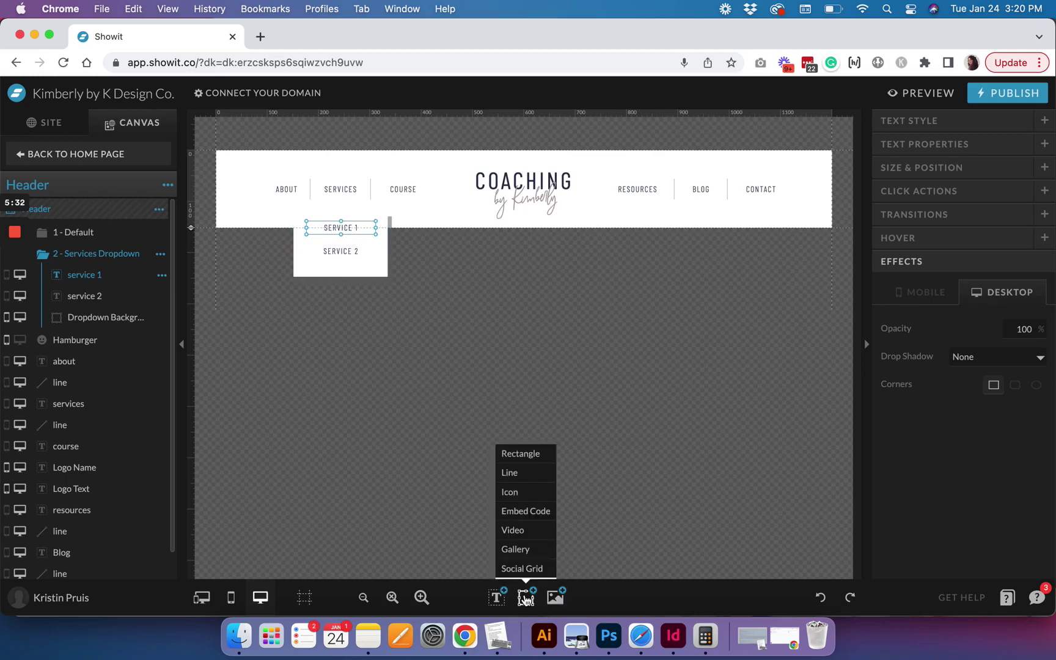
{"action": "left_click", "coordinate": [533, 484]}
{"action": "left_click", "coordinate": [934, 124]}
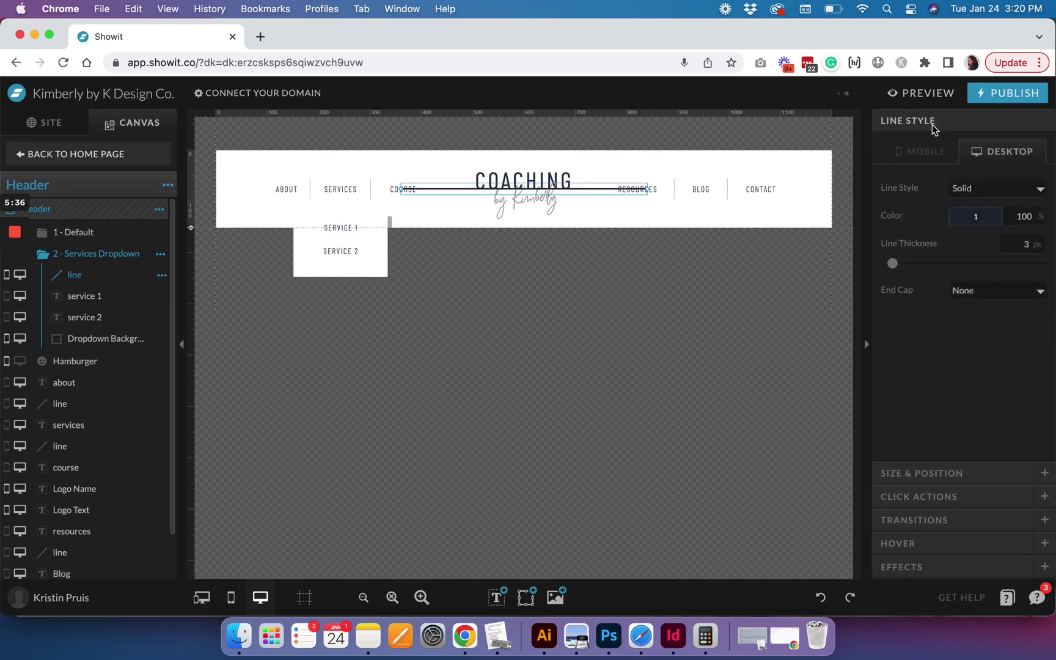
{"action": "left_click", "coordinate": [976, 216]}
{"action": "left_click", "coordinate": [1026, 257]}
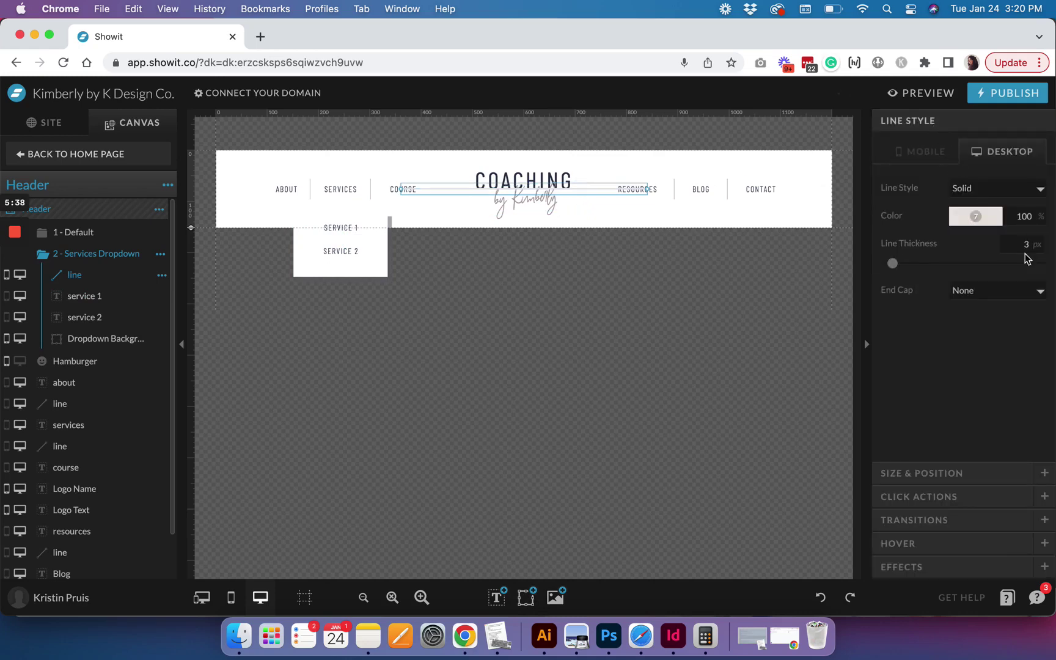
{"action": "left_click", "coordinate": [1023, 246]}
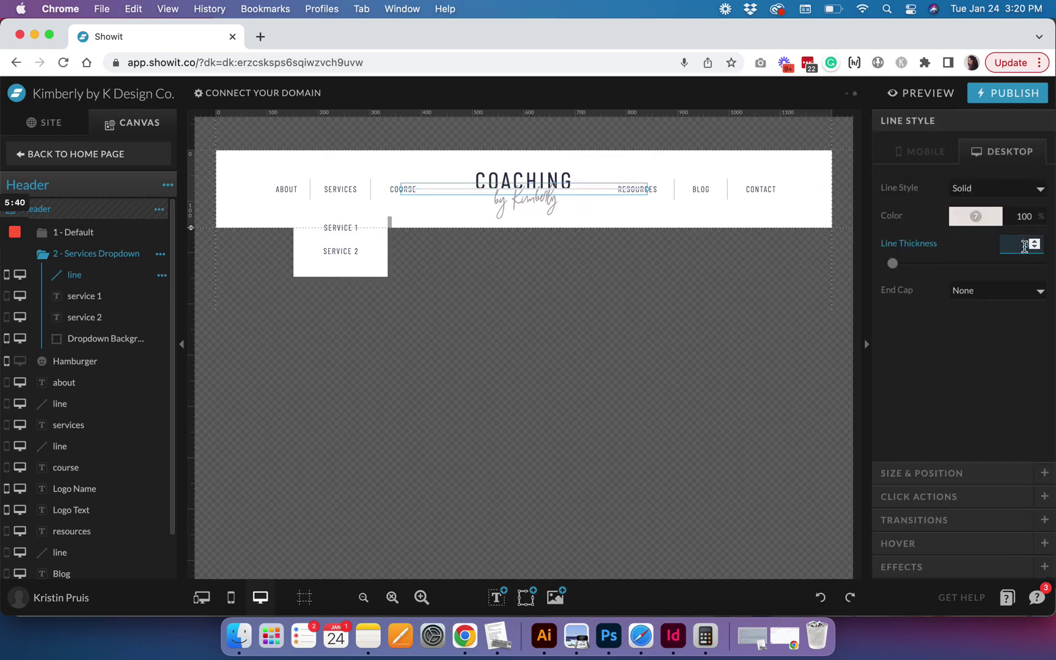
{"action": "type", "text": "1"}
{"action": "key", "text": "Return"}
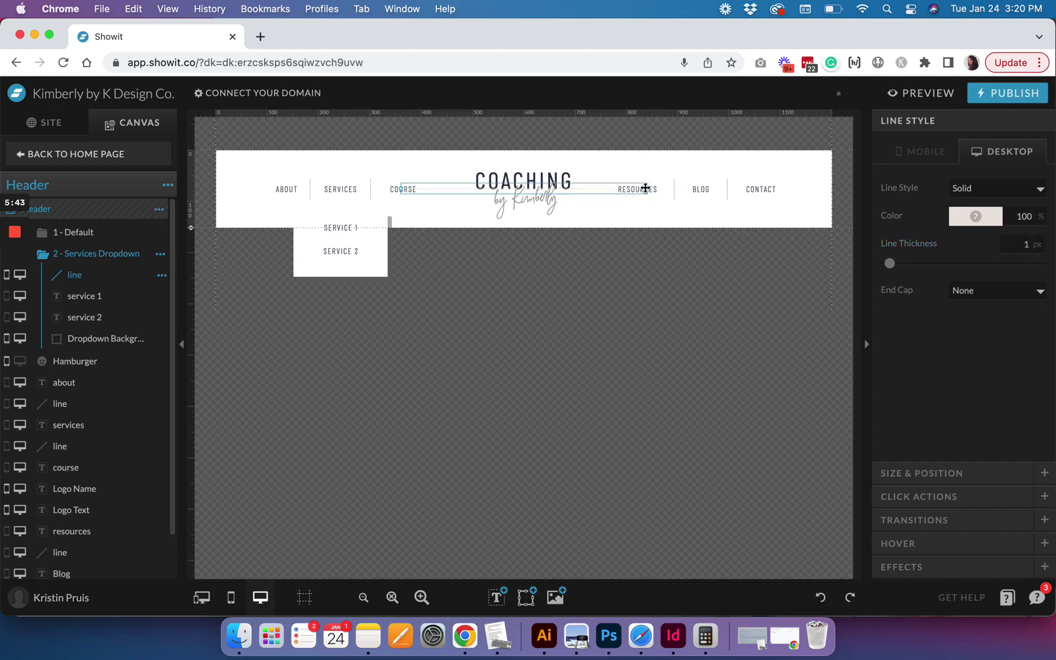
Shorten the line and place it as a divider spaced evenly between the Service 1 and Service 2 texts
{"action": "left_click_drag", "start_coordinate": [648, 189], "coordinate": [352, 255]}
{"action": "left_click", "coordinate": [353, 250]}
{"action": "left_click", "coordinate": [358, 242], "text": "shift"}
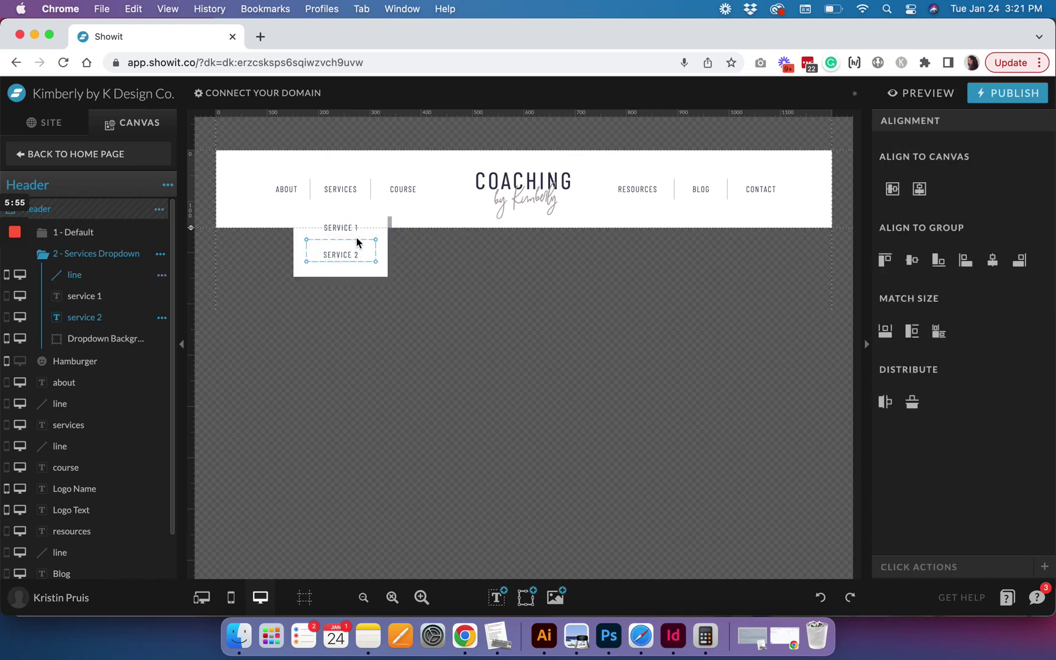
{"action": "left_click", "coordinate": [349, 229], "text": "shift"}
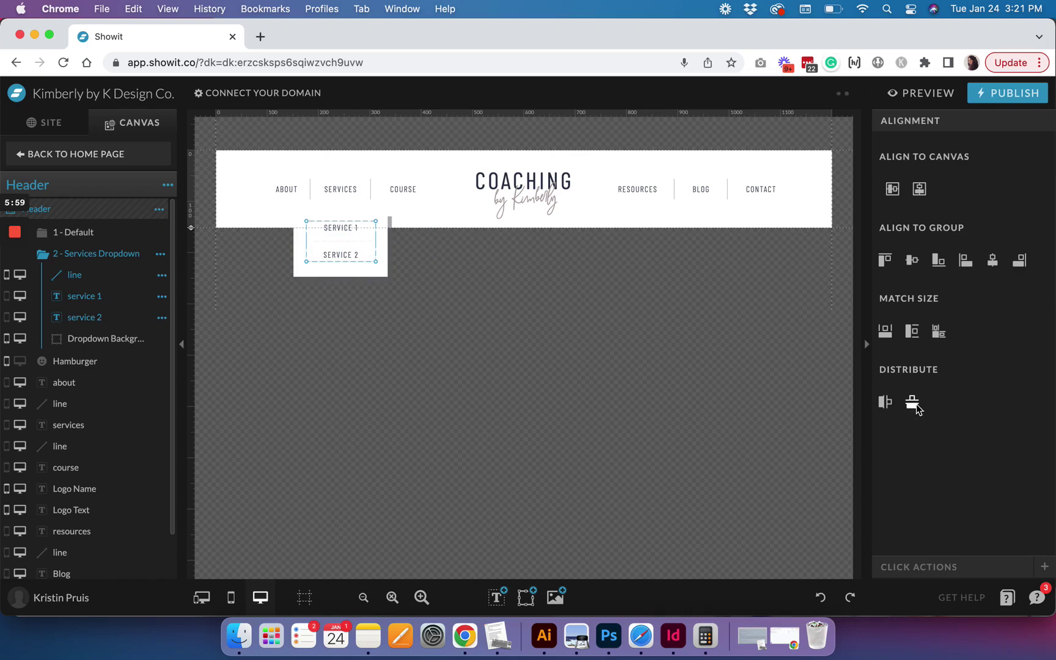
{"action": "left_click", "coordinate": [412, 216]}
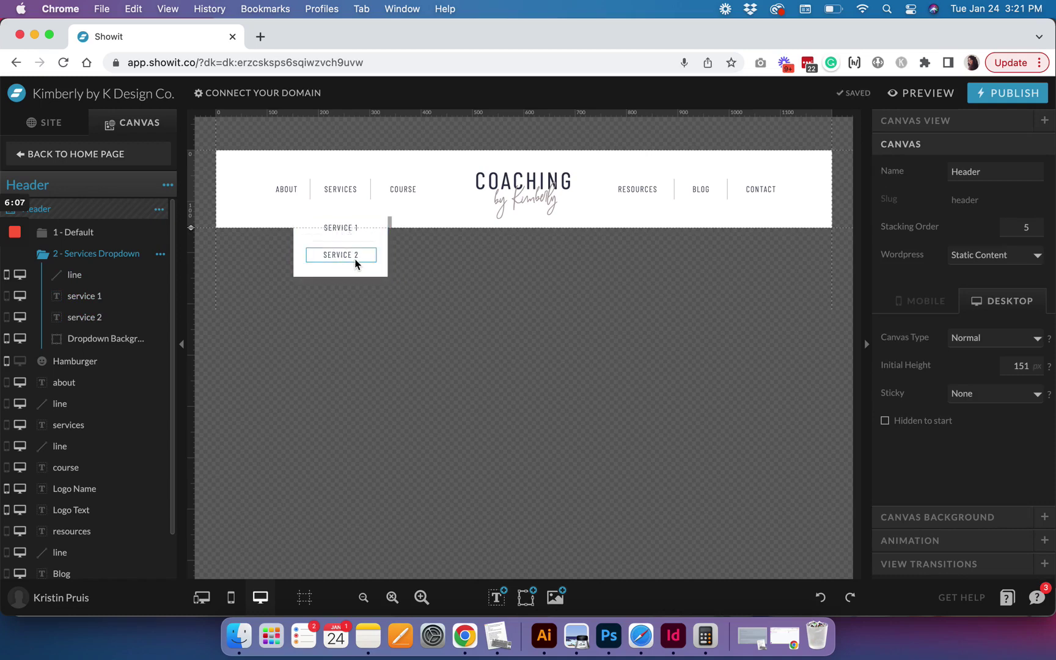
Set the click action of the Services link in the header to This Canvas, View 2
{"action": "left_click", "coordinate": [365, 229]}
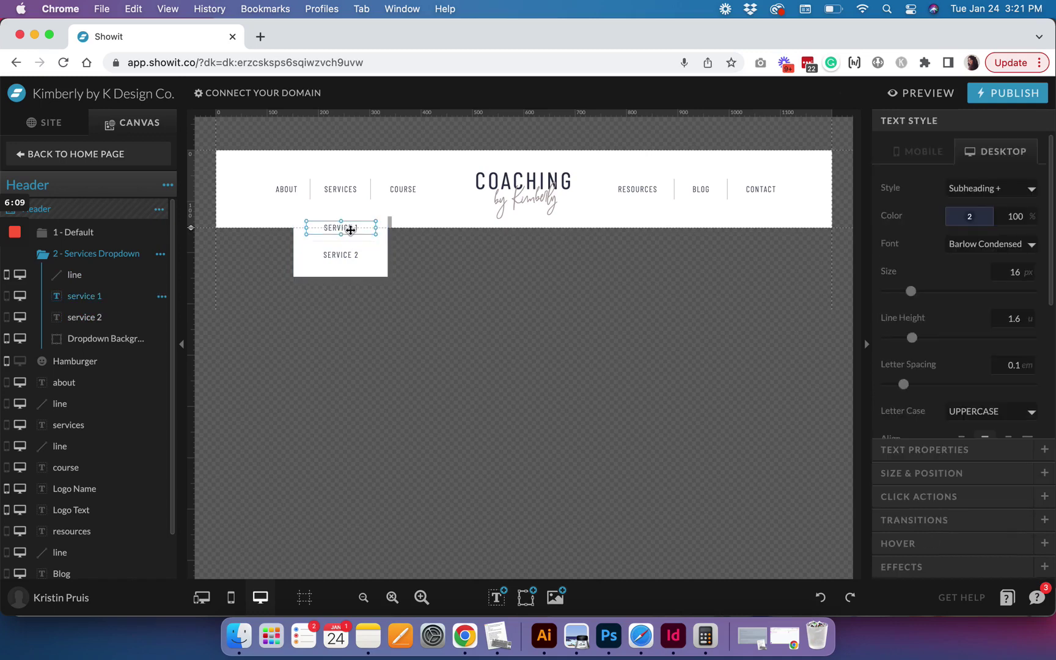
{"action": "left_click", "coordinate": [355, 193]}
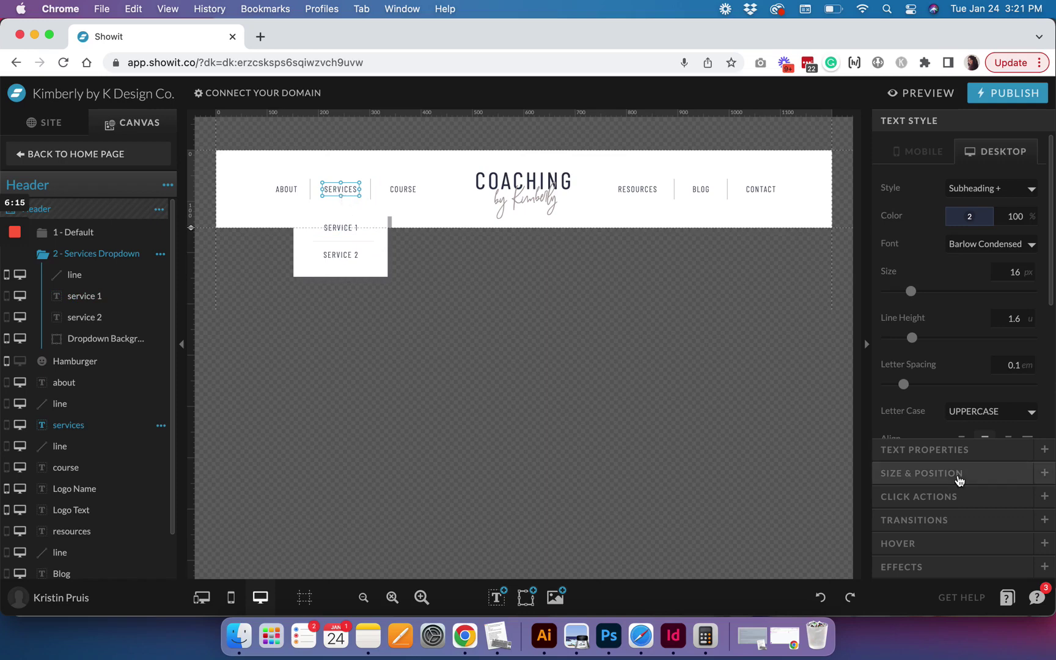
{"action": "left_click", "coordinate": [959, 503]}
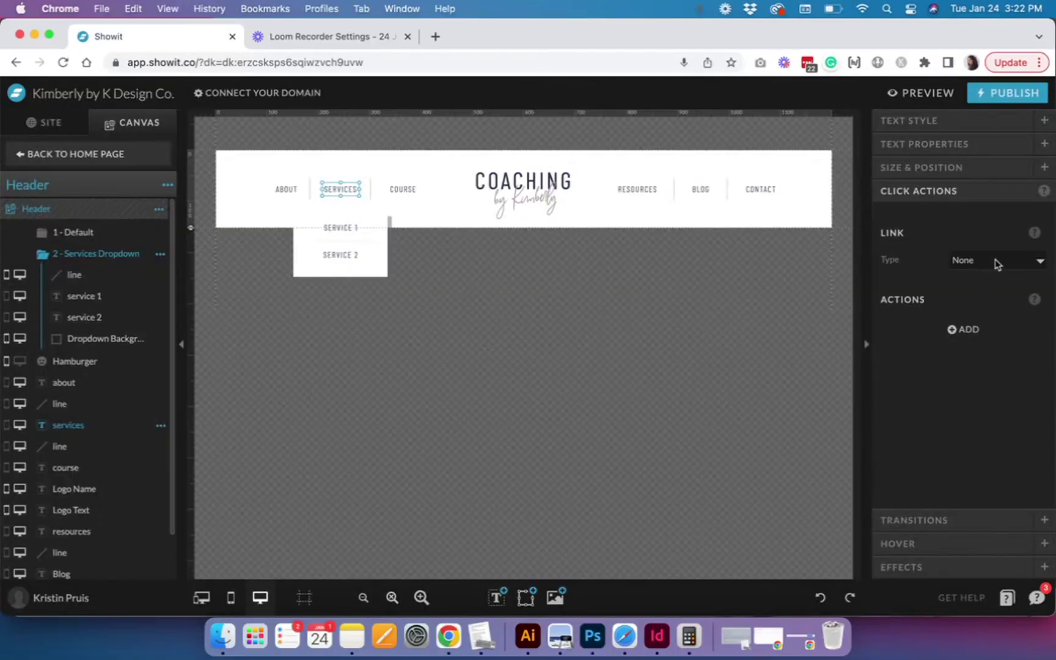
{"action": "left_click", "coordinate": [1003, 264]}
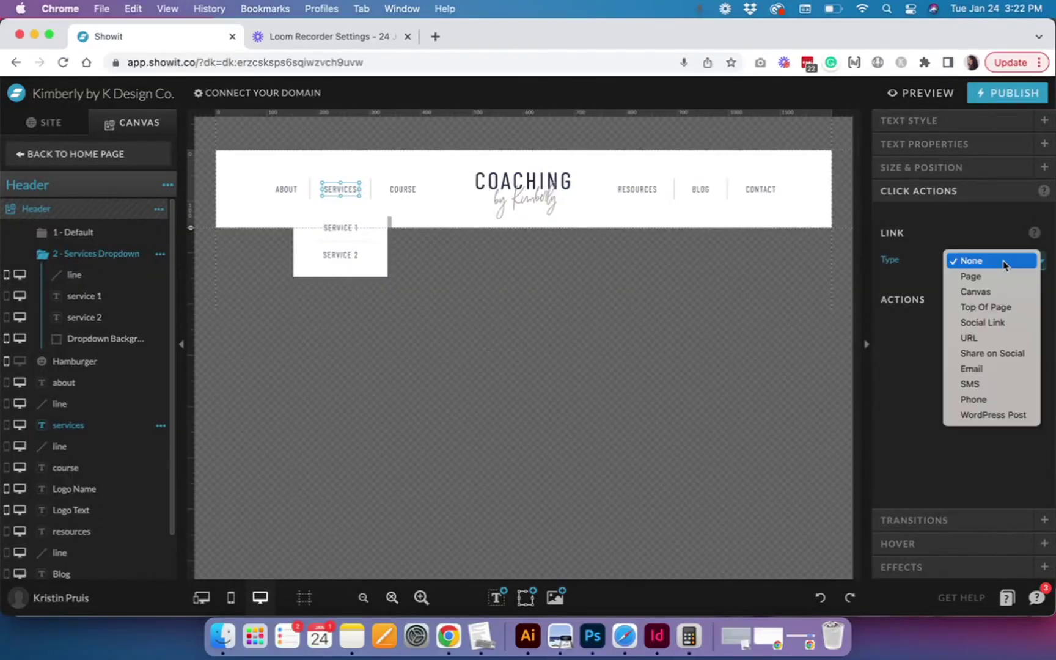
{"action": "left_click", "coordinate": [991, 294]}
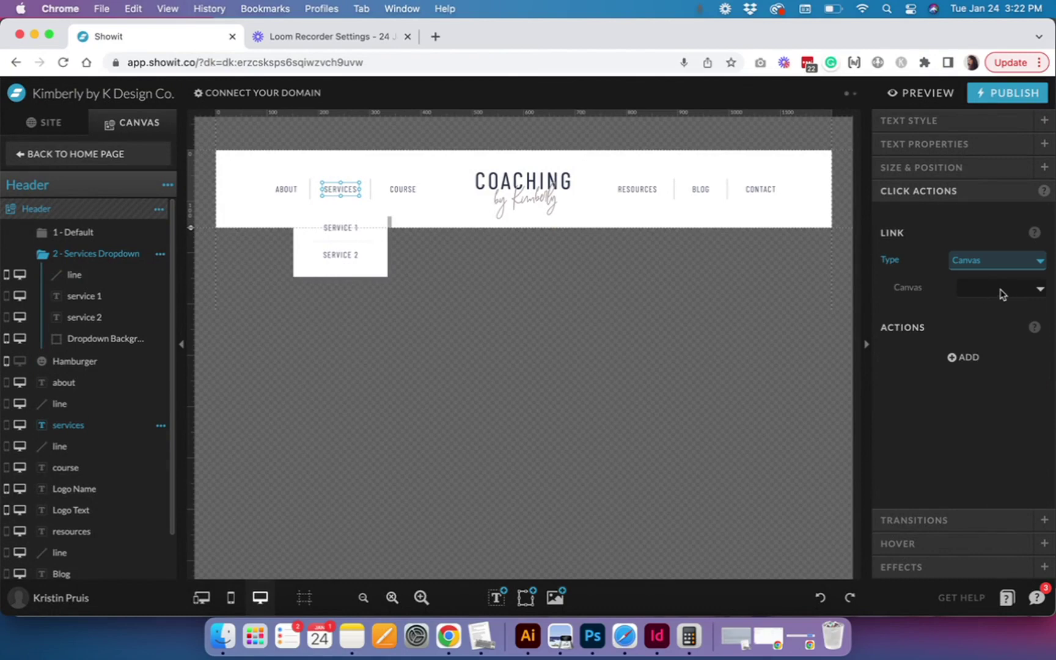
{"action": "left_click", "coordinate": [1008, 291]}
{"action": "left_click", "coordinate": [1000, 307]}
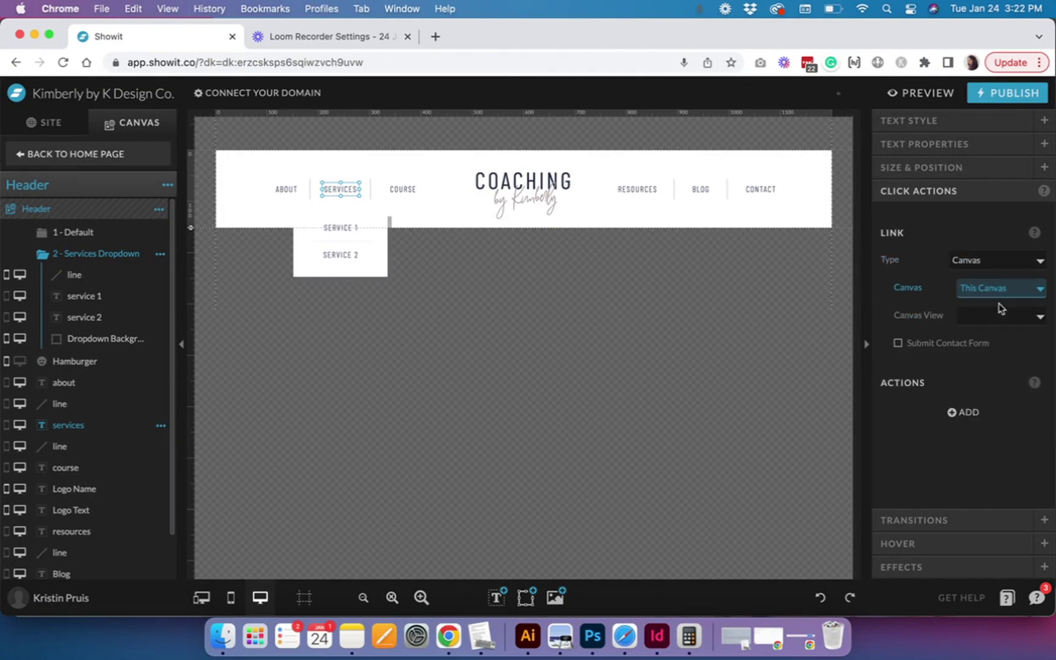
{"action": "left_click", "coordinate": [997, 318]}
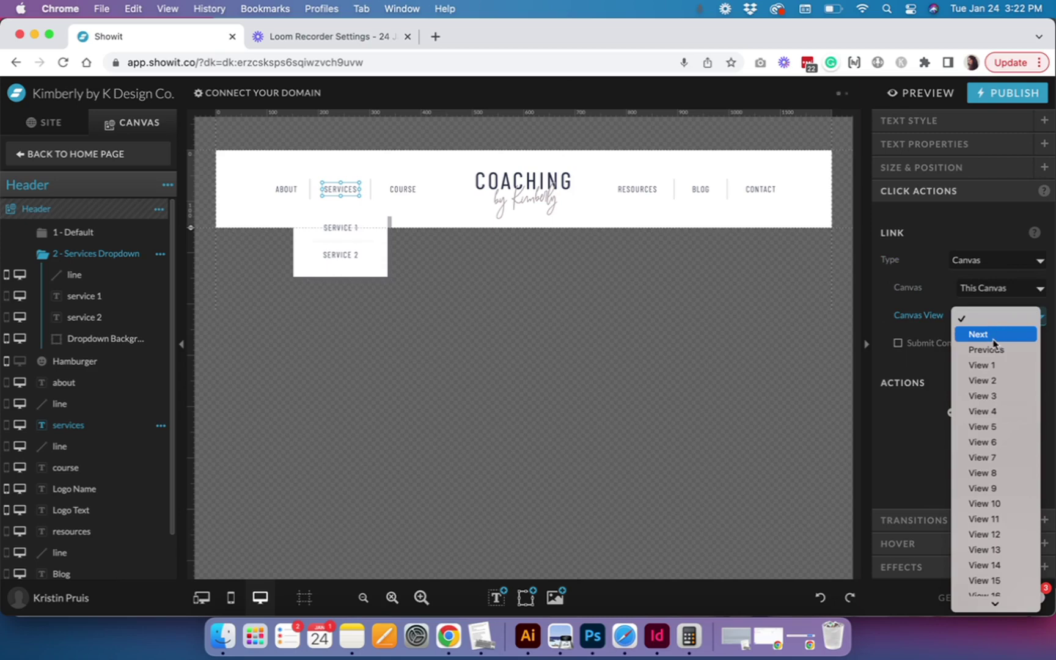
{"action": "left_click", "coordinate": [988, 381]}
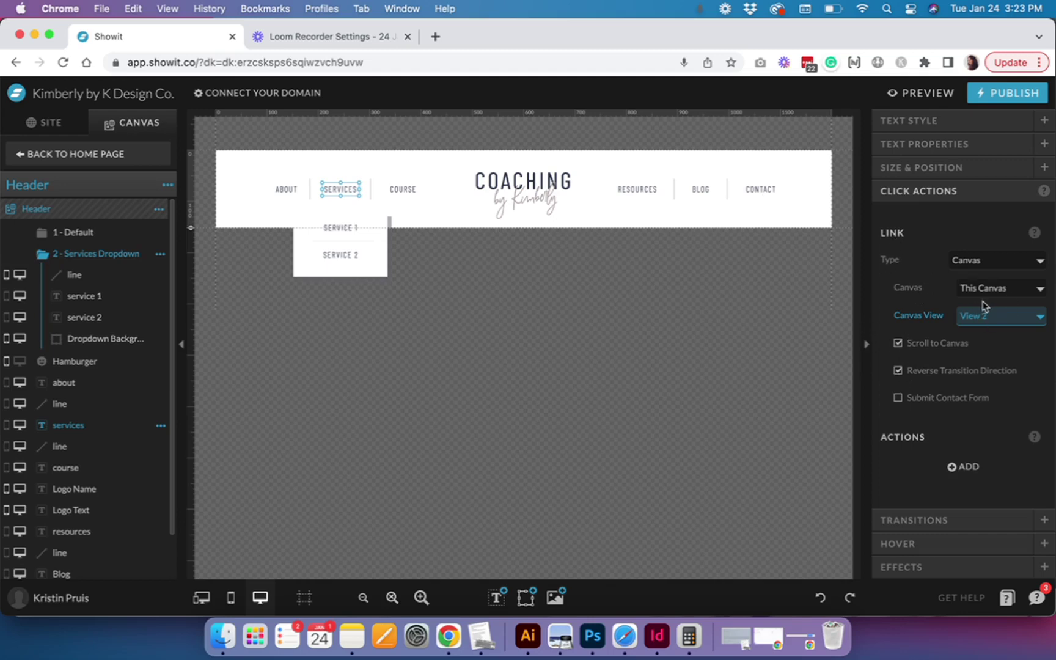
Turn off Scroll to Canvas and Reverse Transition Direction for the Services link
{"action": "left_click", "coordinate": [900, 344]}
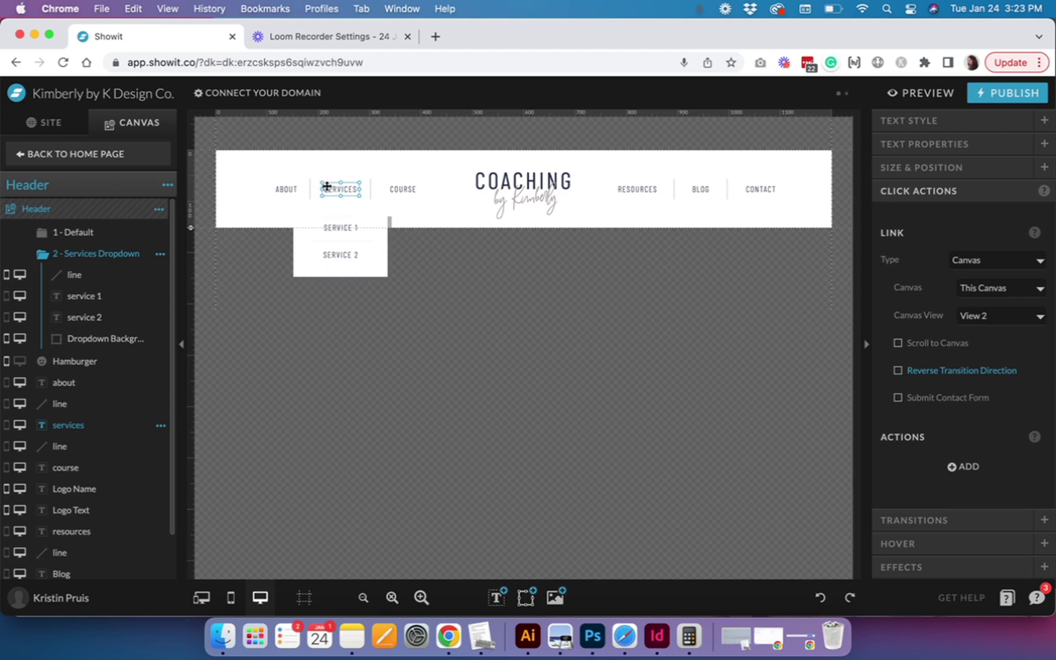
{"action": "left_click", "coordinate": [369, 171]}
{"action": "left_click", "coordinate": [345, 184]}
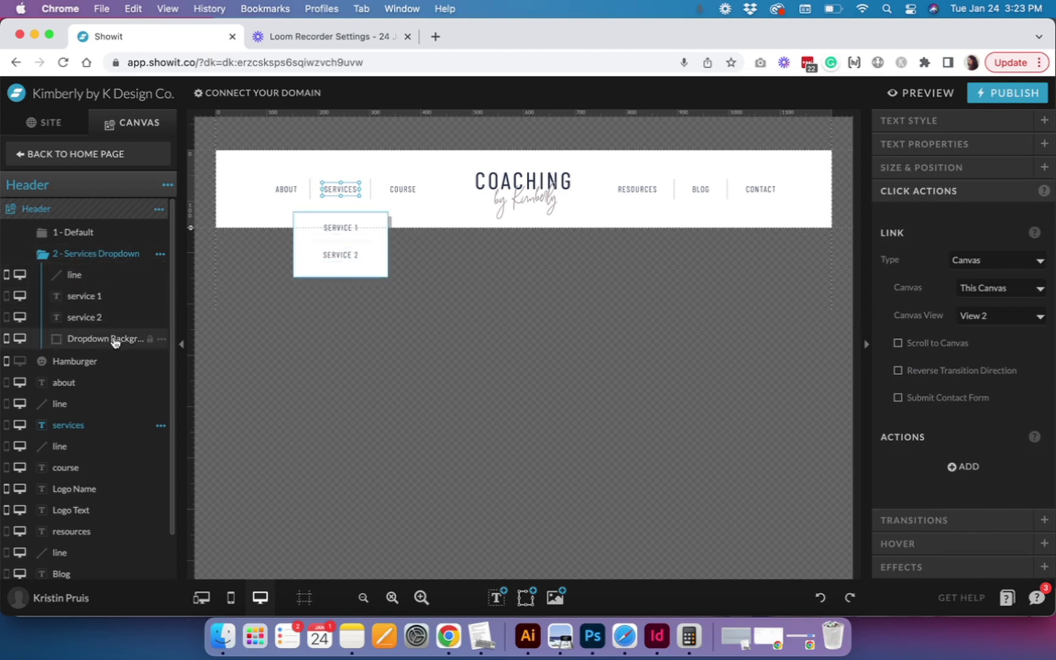
{"action": "left_click", "coordinate": [424, 215]}
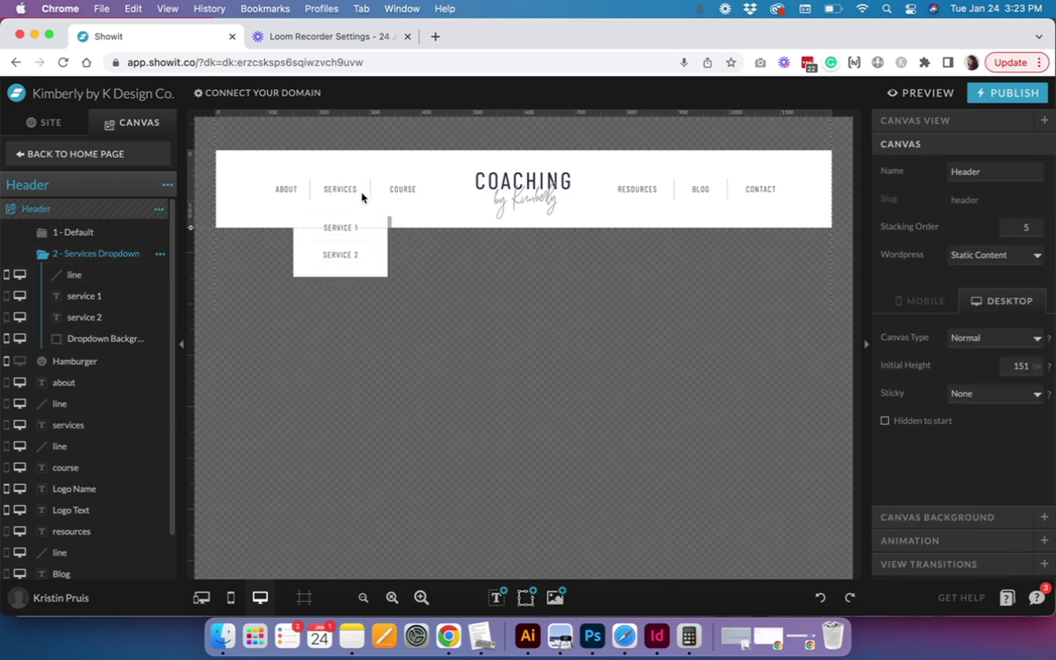
Link the Service 1 text to the Services page and the Service 2 text to the Sales Page
{"action": "left_click", "coordinate": [347, 231]}
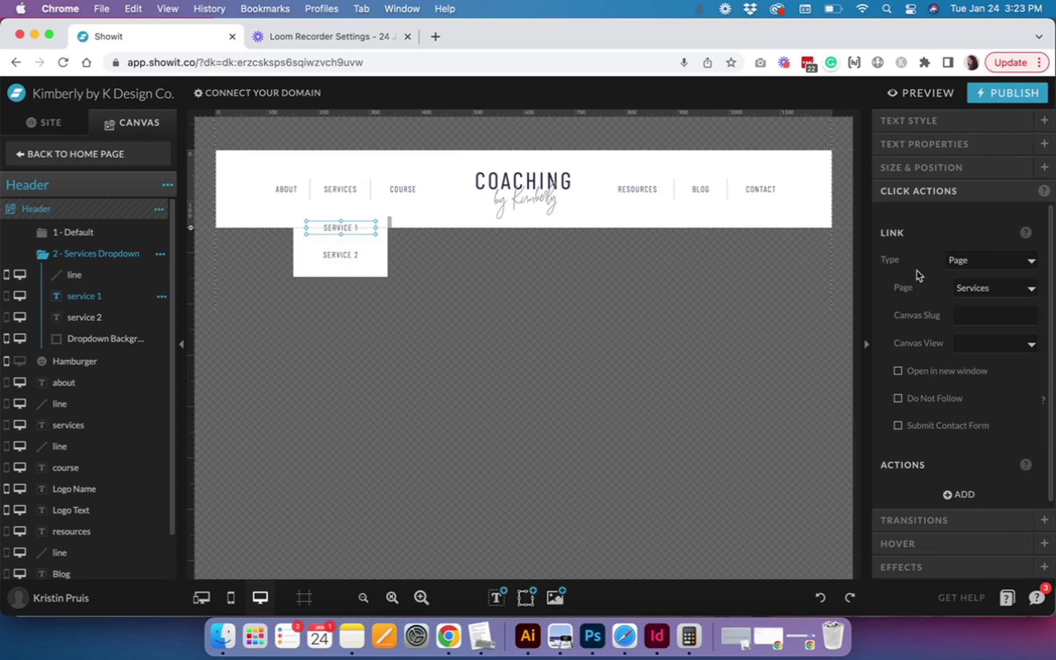
{"action": "left_click", "coordinate": [1015, 292]}
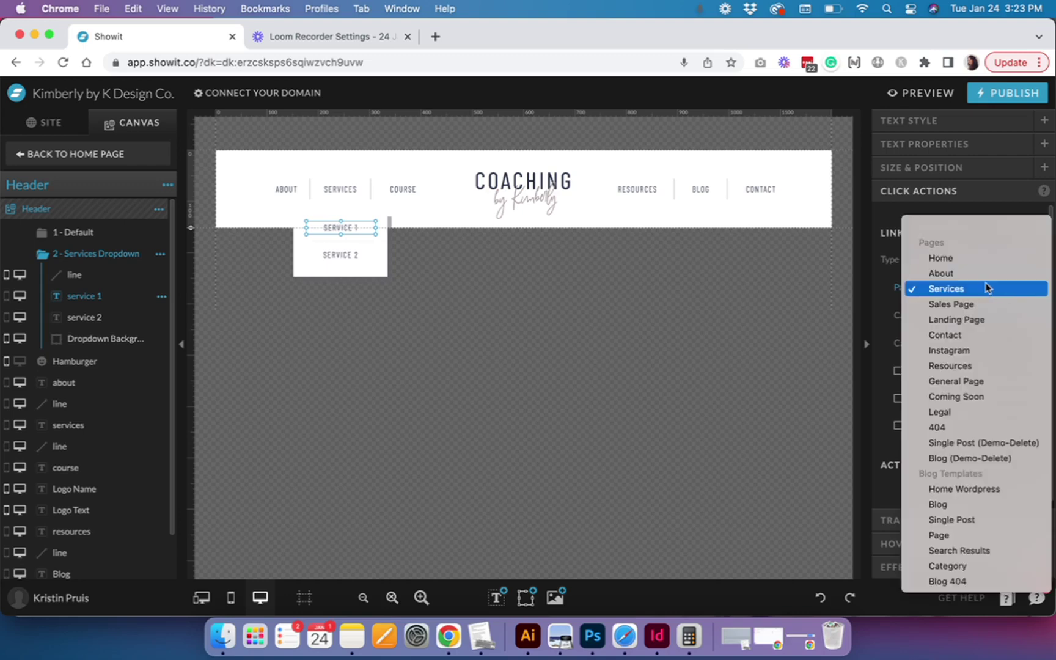
{"action": "left_click", "coordinate": [977, 314]}
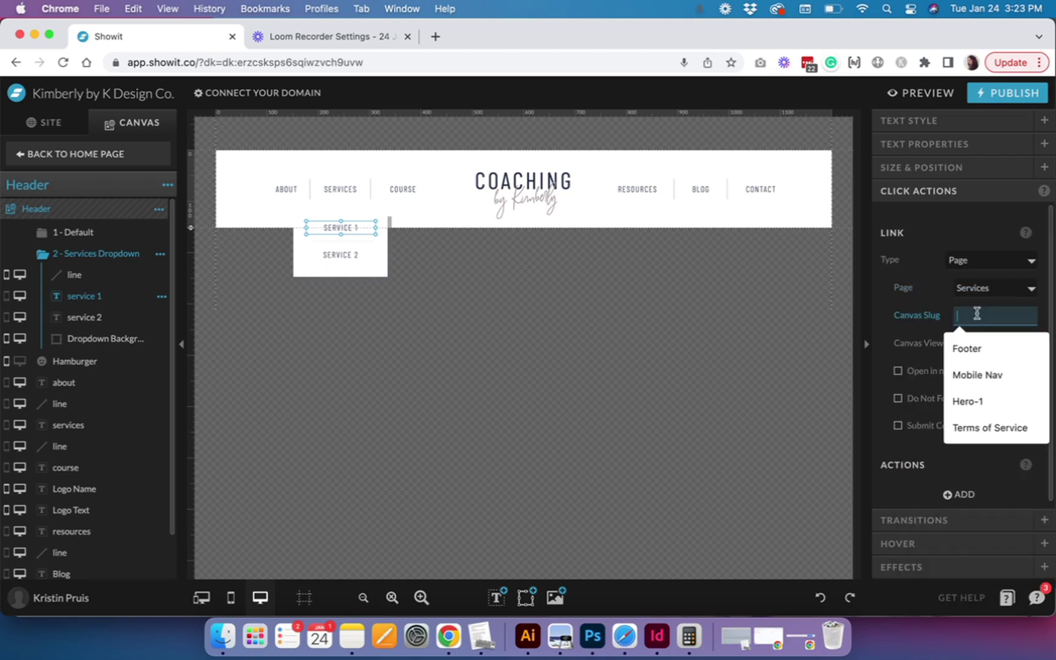
{"action": "left_click", "coordinate": [340, 256]}
{"action": "left_click", "coordinate": [992, 289]}
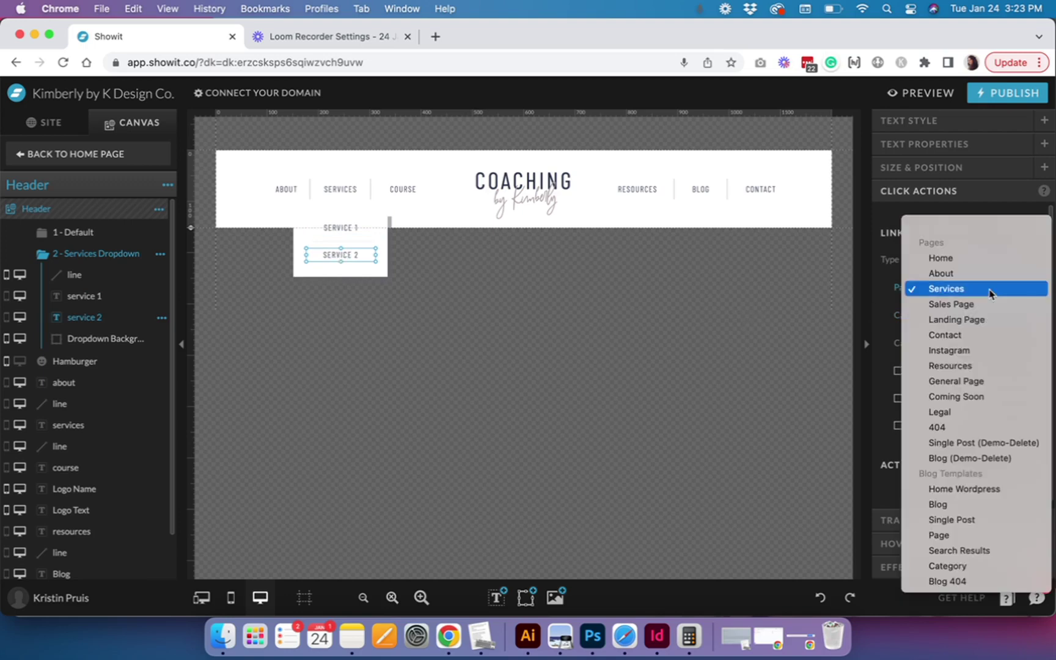
{"action": "left_click", "coordinate": [983, 305]}
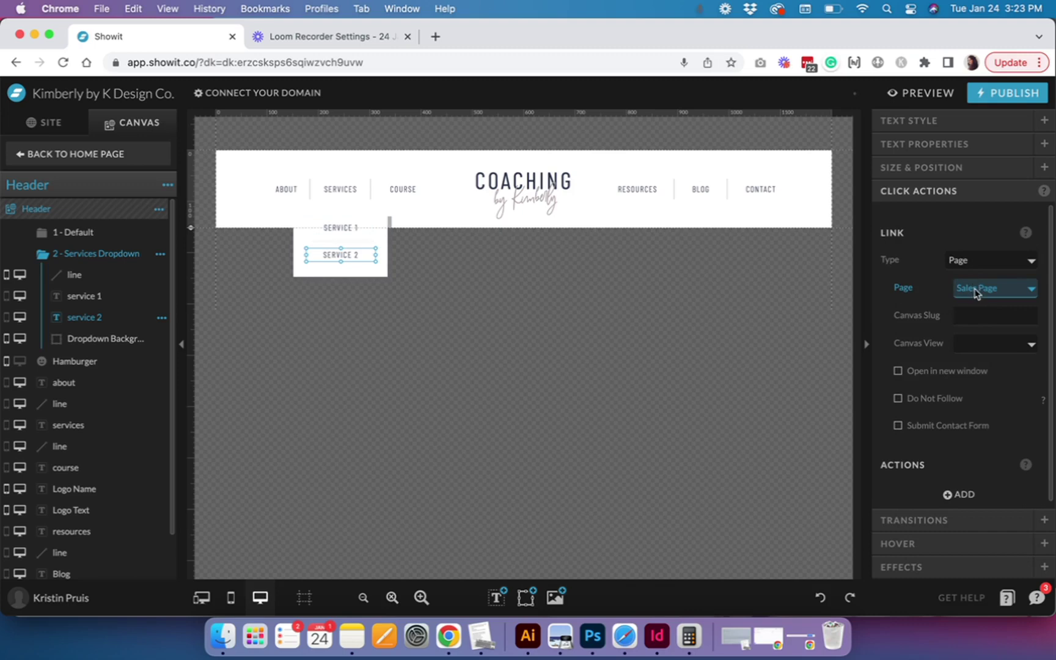
Check the page links assigned to the Service 1 and Service 2 texts
{"action": "left_click", "coordinate": [335, 228]}
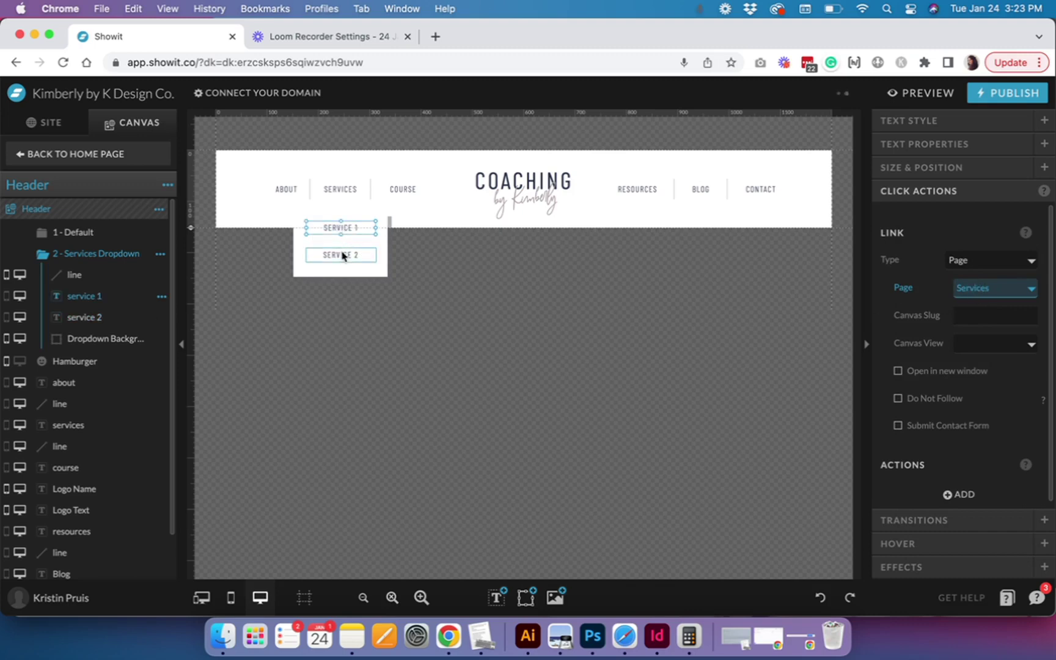
{"action": "left_click", "coordinate": [343, 256]}
{"action": "left_click", "coordinate": [988, 291]}
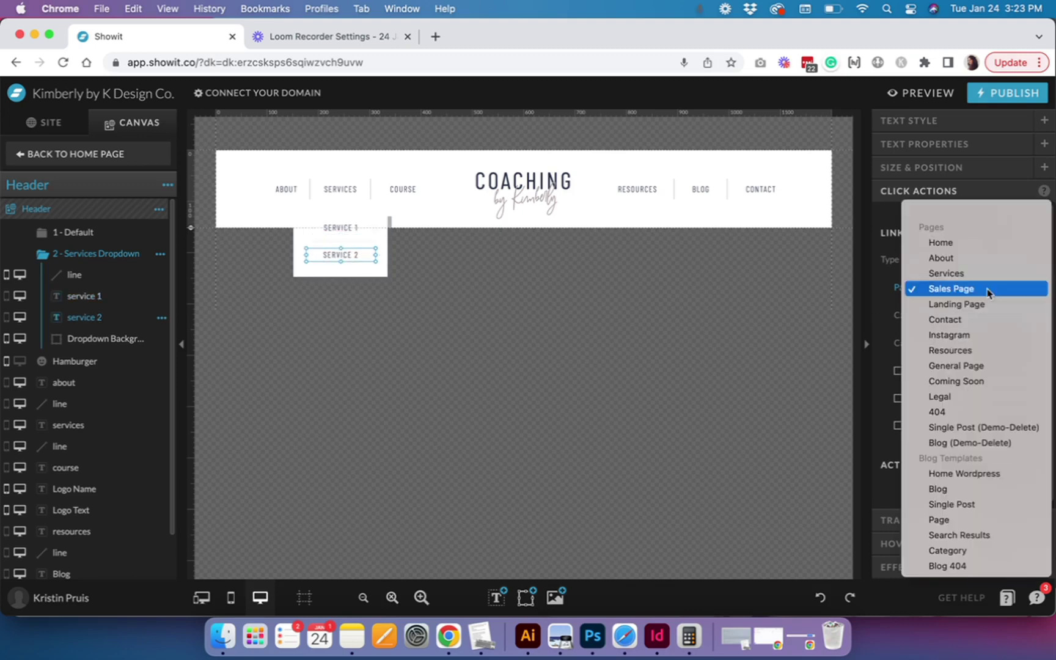
{"action": "left_click", "coordinate": [787, 351]}
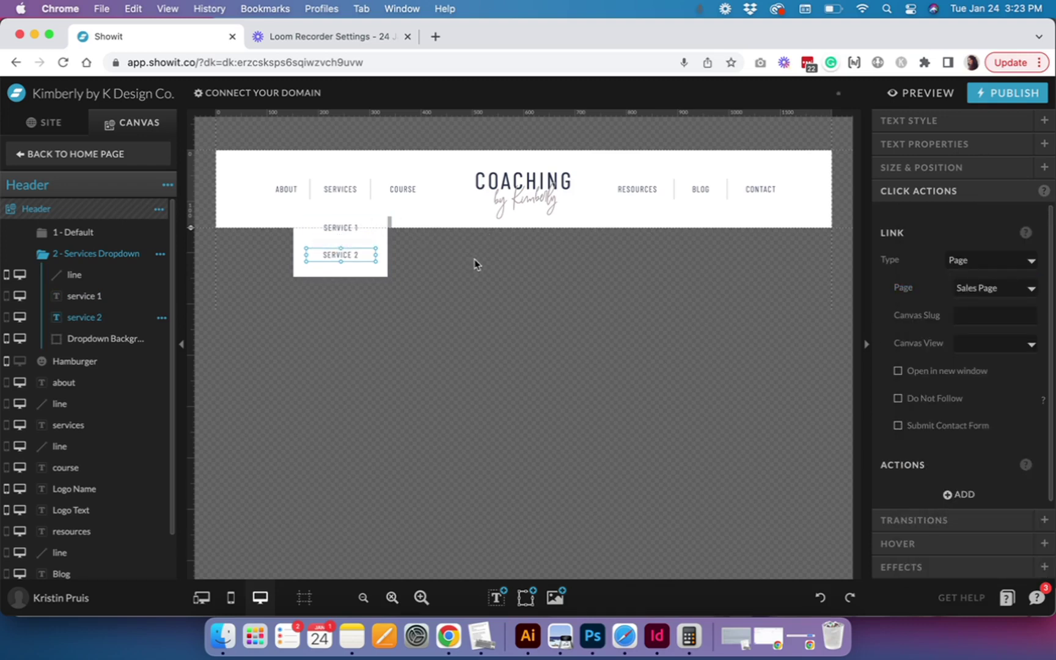
{"action": "left_click", "coordinate": [443, 215]}
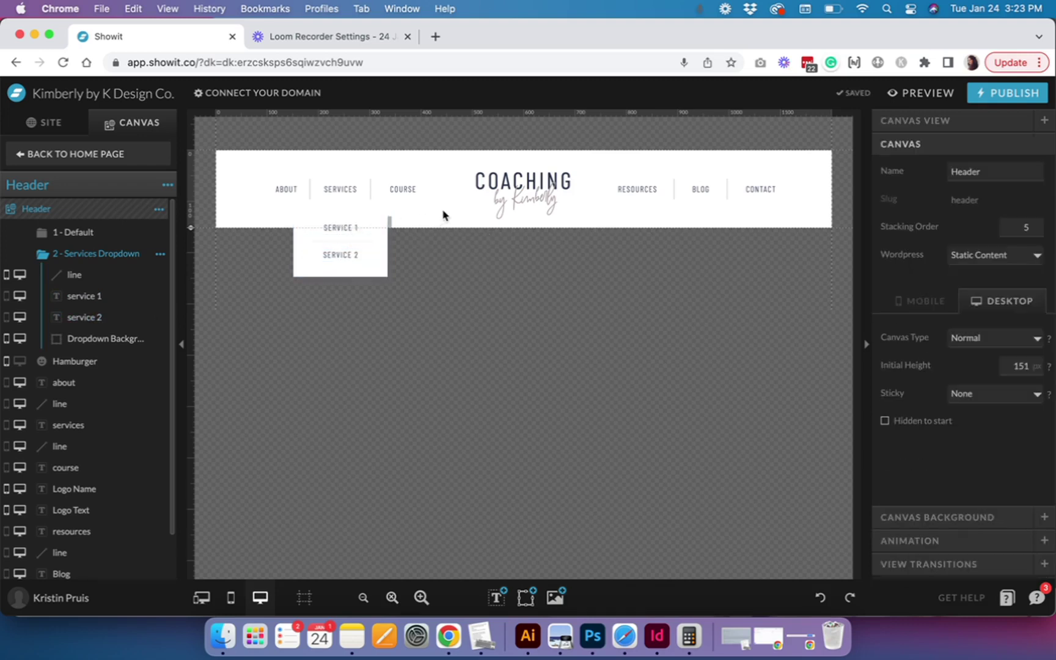
Compare the header's Default and Services Dropdown canvas views, finishing on the Default view
{"action": "left_click", "coordinate": [74, 232]}
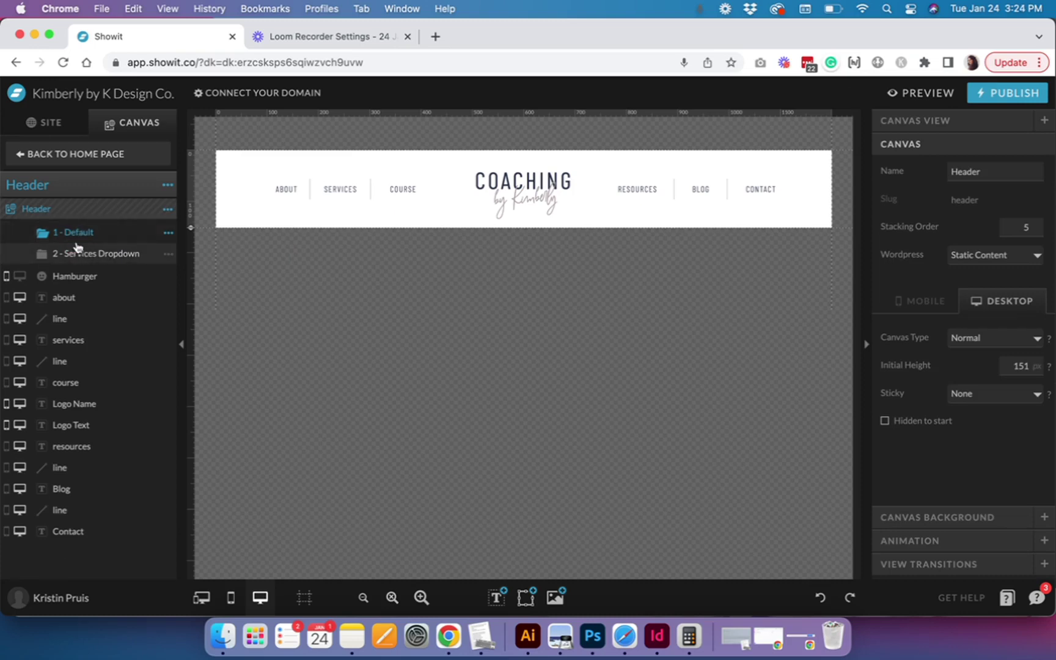
{"action": "left_click", "coordinate": [76, 236]}
{"action": "left_click", "coordinate": [78, 253]}
{"action": "left_click", "coordinate": [80, 253]}
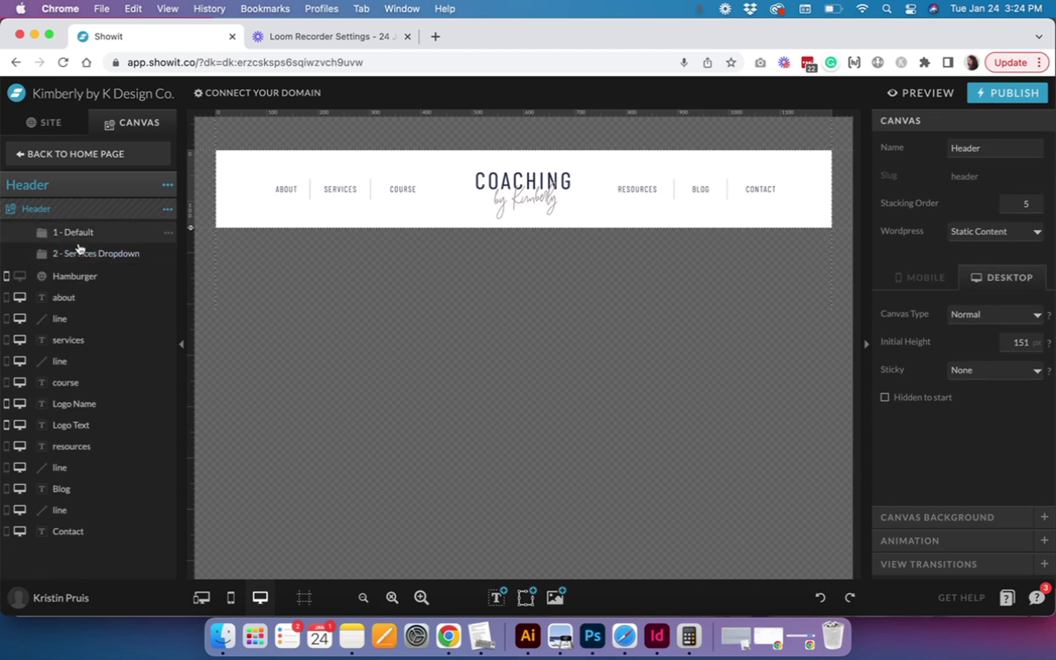
{"action": "left_click", "coordinate": [83, 260]}
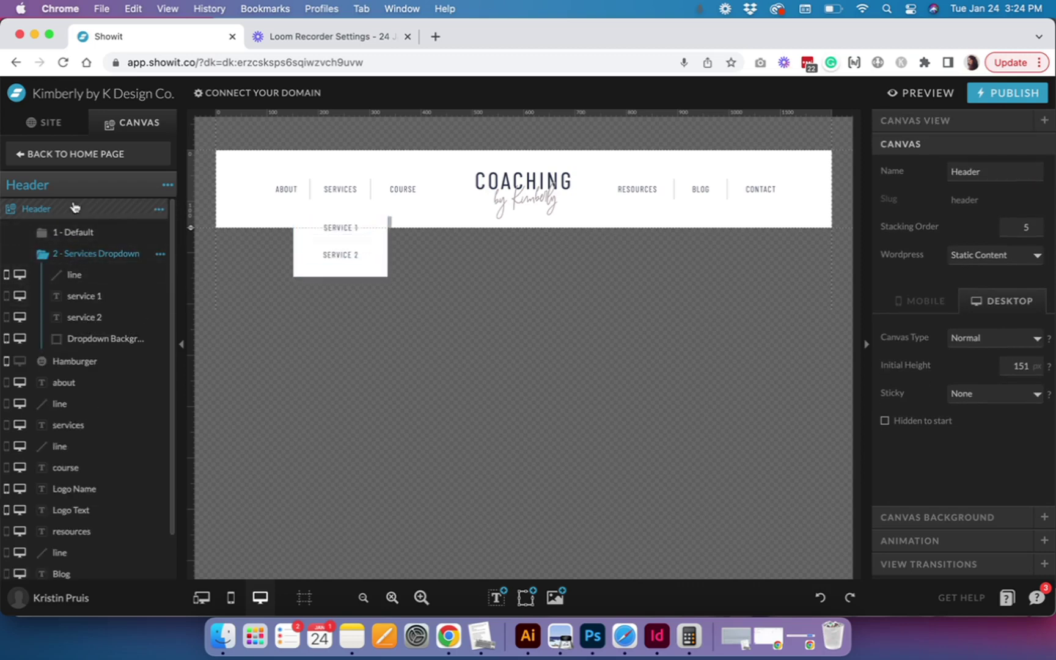
{"action": "left_click", "coordinate": [81, 232]}
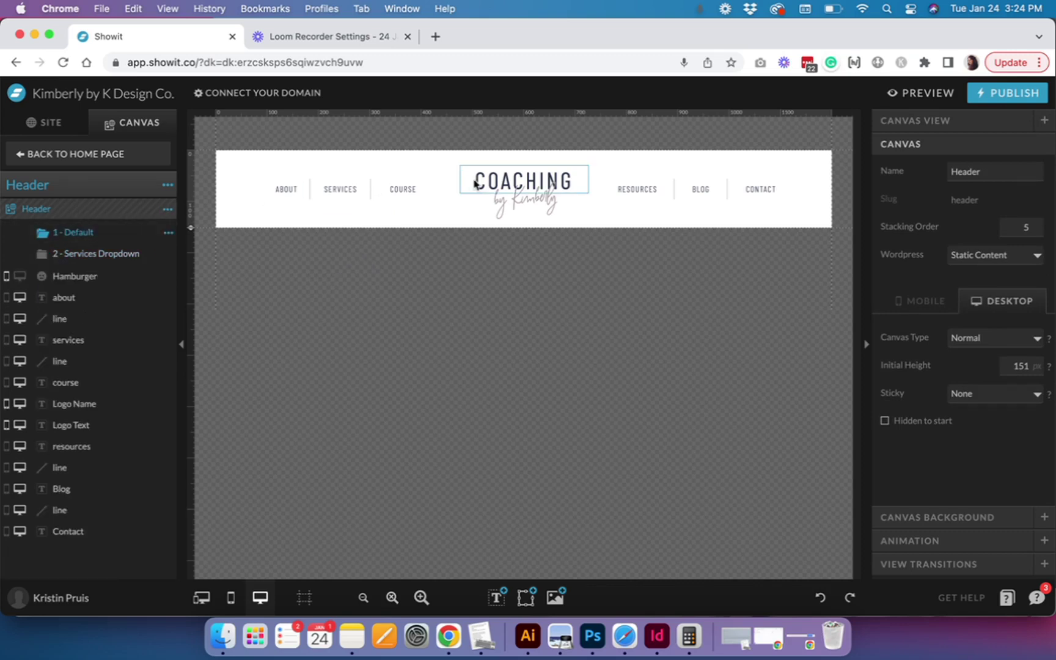
Preview the site in its own browser tab and open the Services dropdown in the header
{"action": "left_click", "coordinate": [929, 96]}
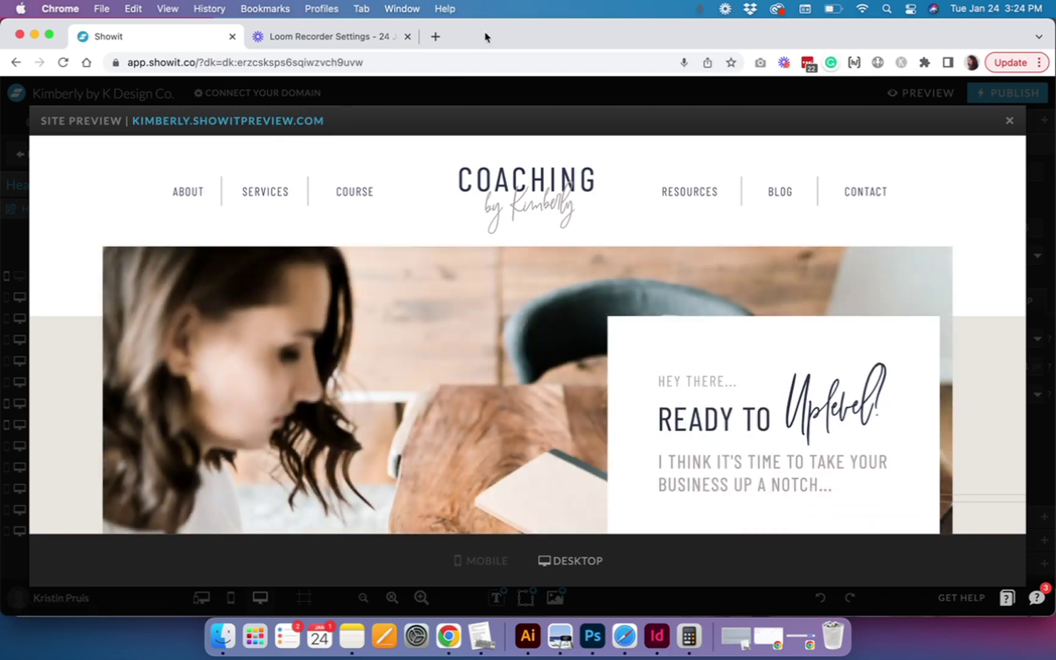
{"action": "left_click", "coordinate": [251, 121]}
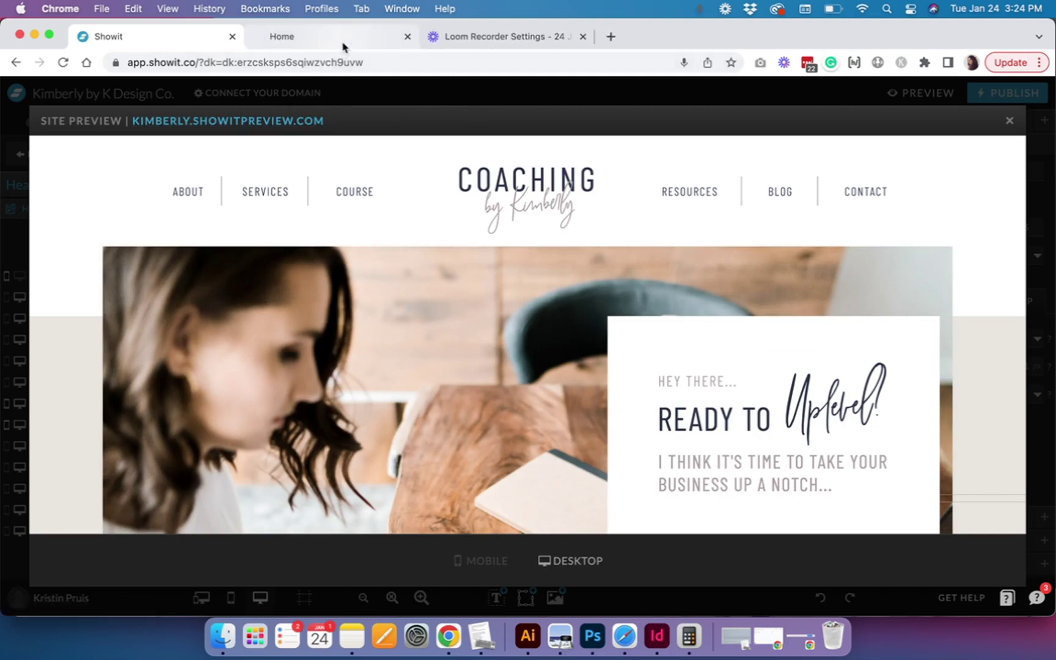
{"action": "left_click", "coordinate": [343, 47]}
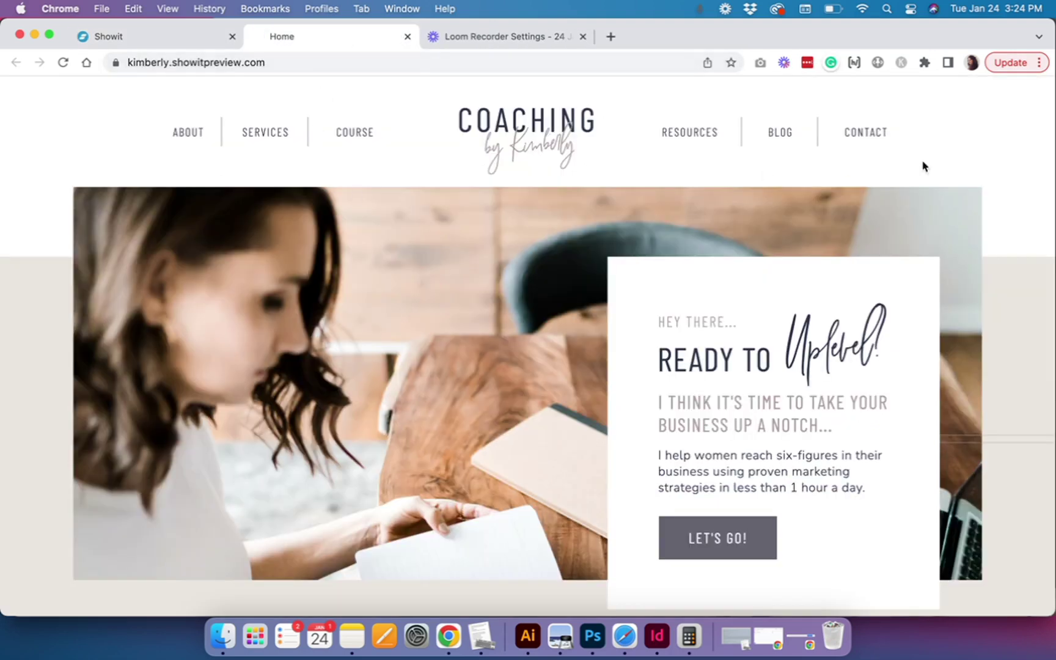
{"action": "scroll", "coordinate": [968, 164], "scroll_direction": "down", "scroll_amount": 1}
{"action": "scroll", "coordinate": [968, 165], "scroll_direction": "up", "scroll_amount": 1}
{"action": "left_click", "coordinate": [270, 139]}
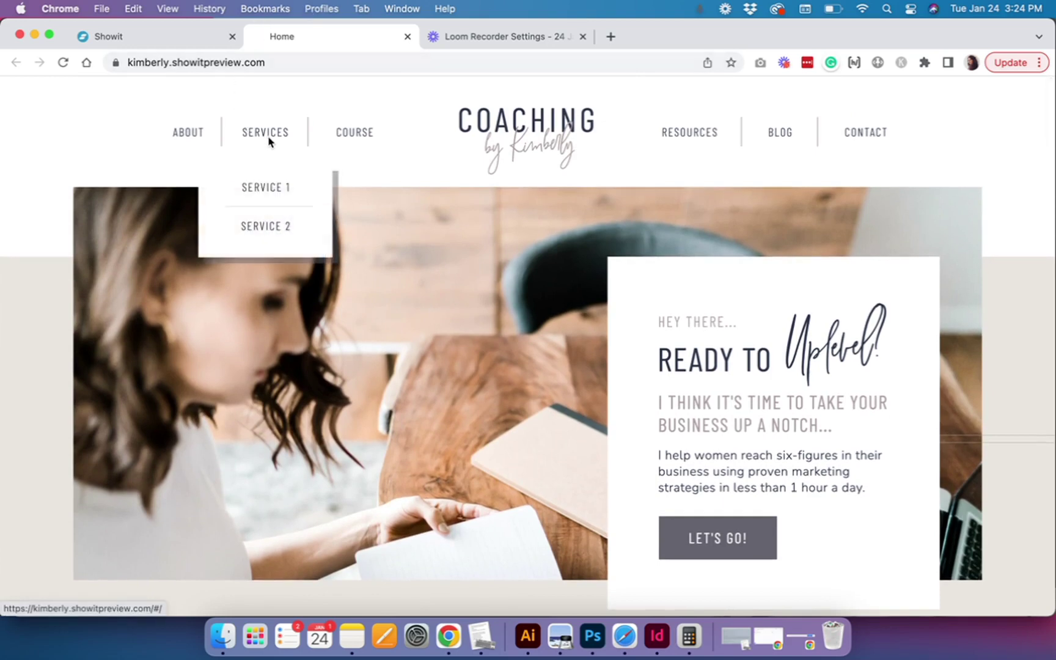
Test the Service 1 and Service 2 links in separate browser tabs, then return to the Home preview
{"action": "left_click", "coordinate": [274, 193], "text": "super"}
{"action": "left_click", "coordinate": [483, 38]}
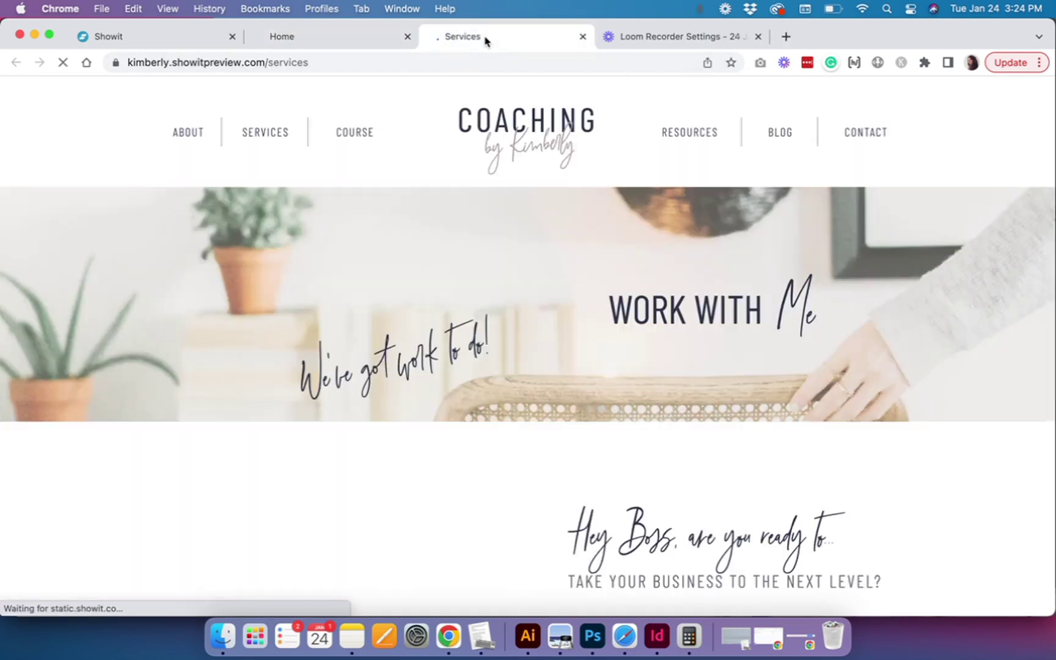
{"action": "left_click", "coordinate": [382, 36]}
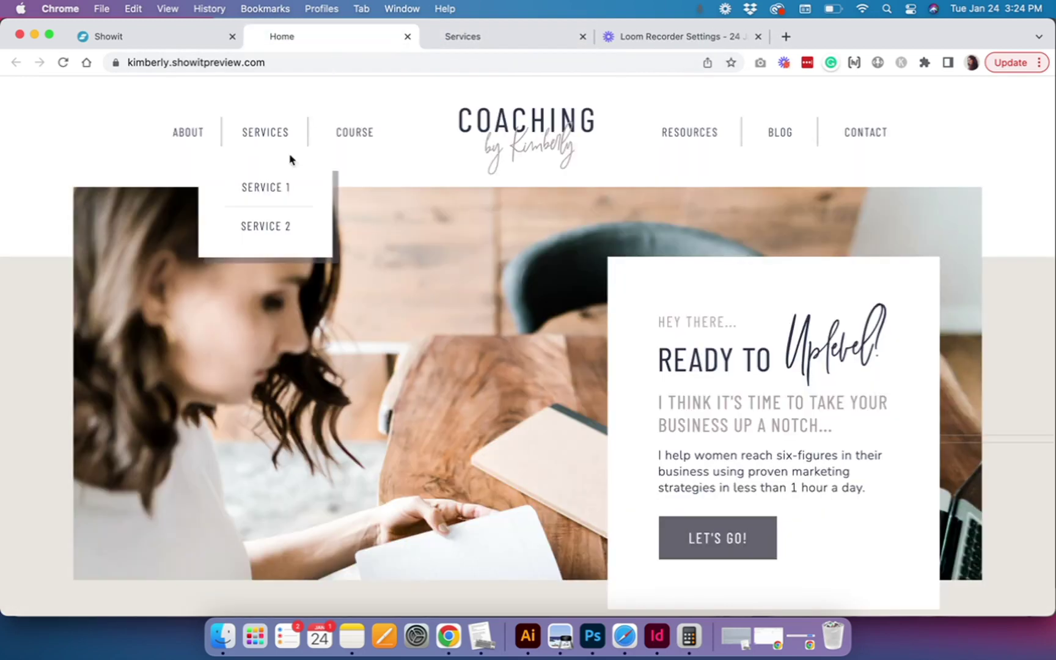
{"action": "left_click", "coordinate": [267, 229], "text": "super"}
{"action": "left_click", "coordinate": [686, 39]}
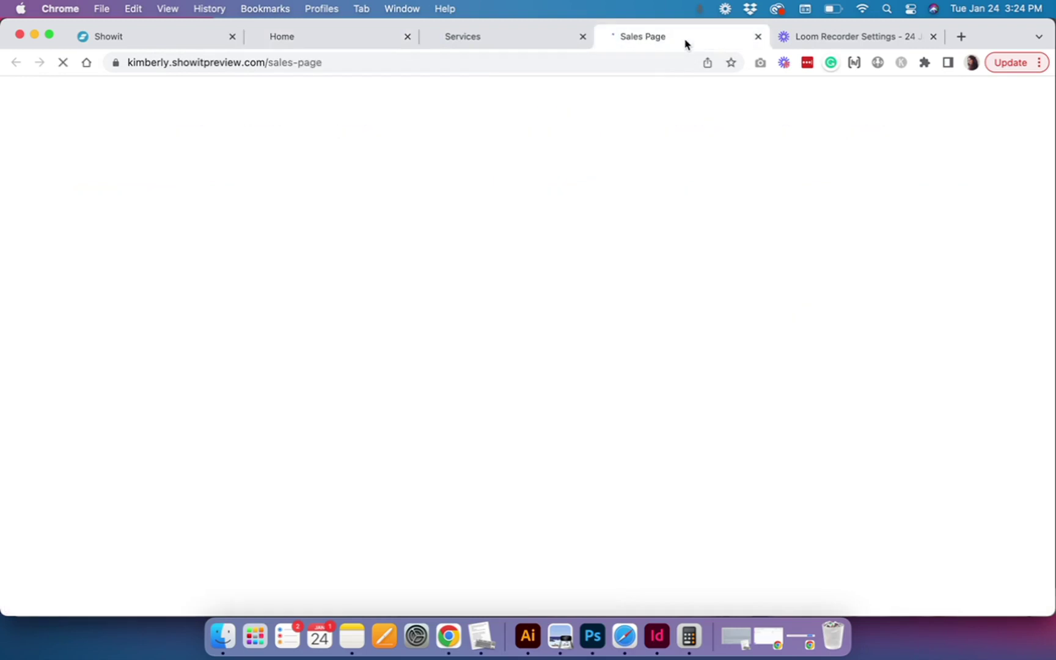
{"action": "left_click", "coordinate": [357, 40]}
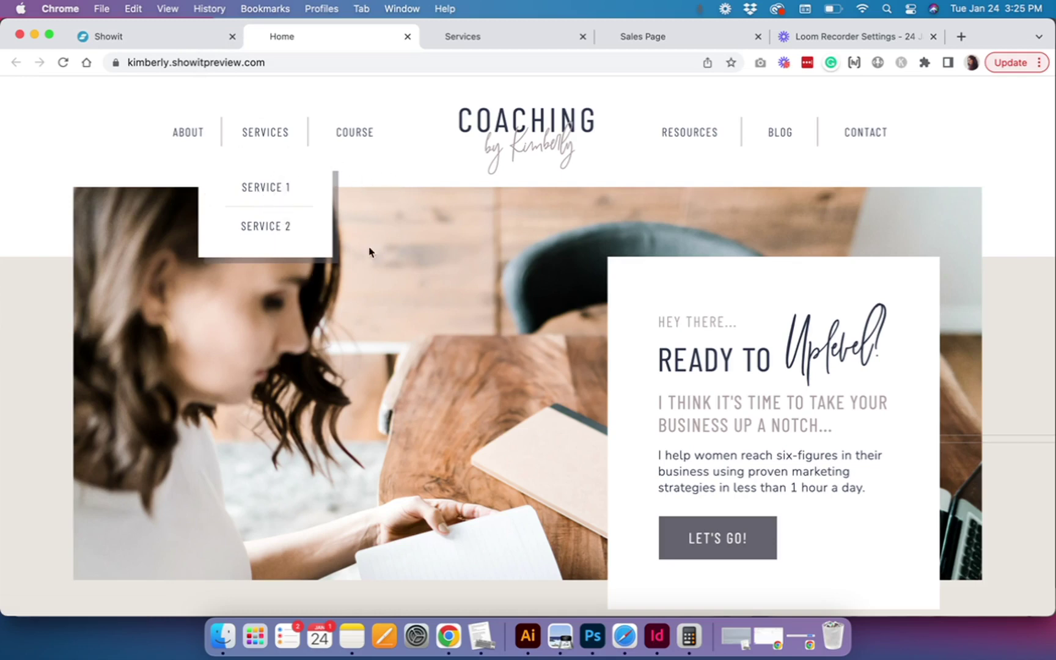
Follow the Service 1 link from the home page, go back, then return to the Showit editor and close the site preview
{"action": "left_click", "coordinate": [283, 195]}
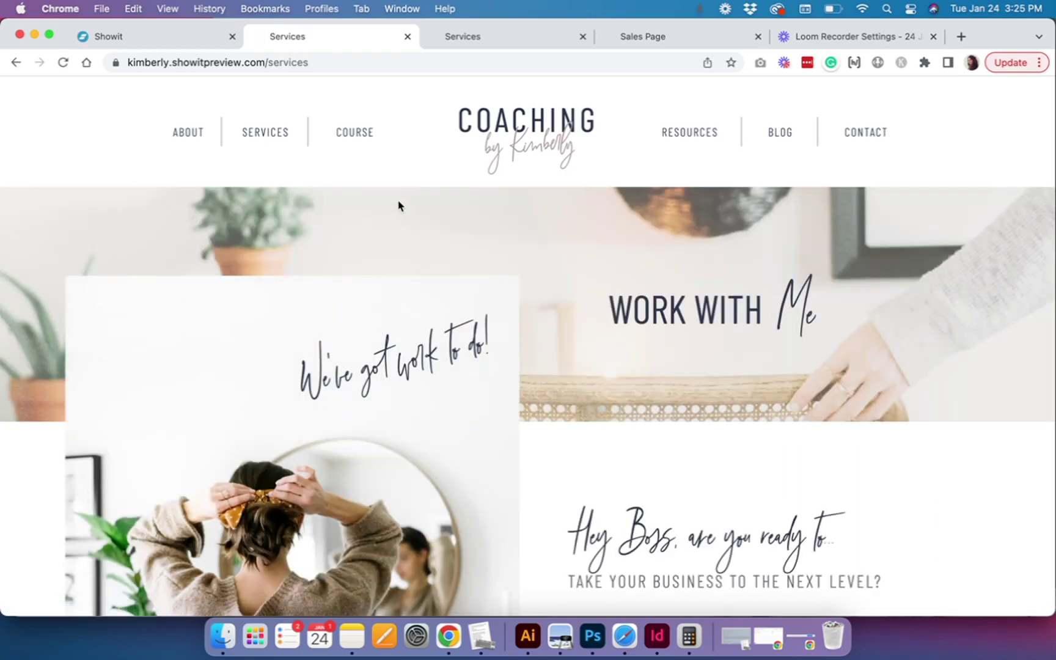
{"action": "left_click", "coordinate": [16, 63]}
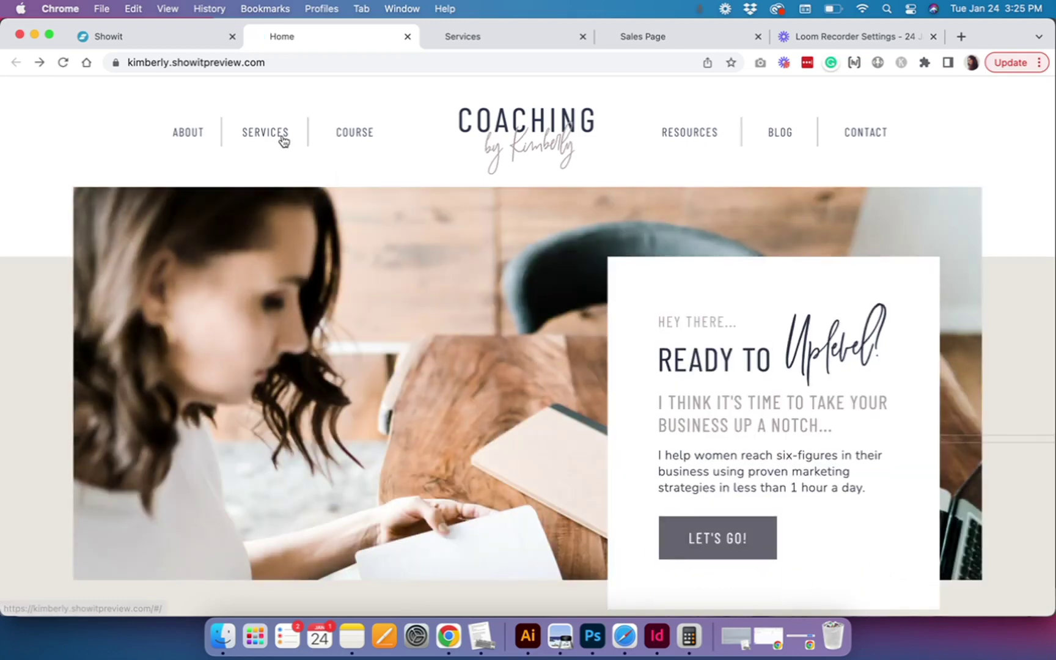
{"action": "mouse_move", "coordinate": [283, 141]}
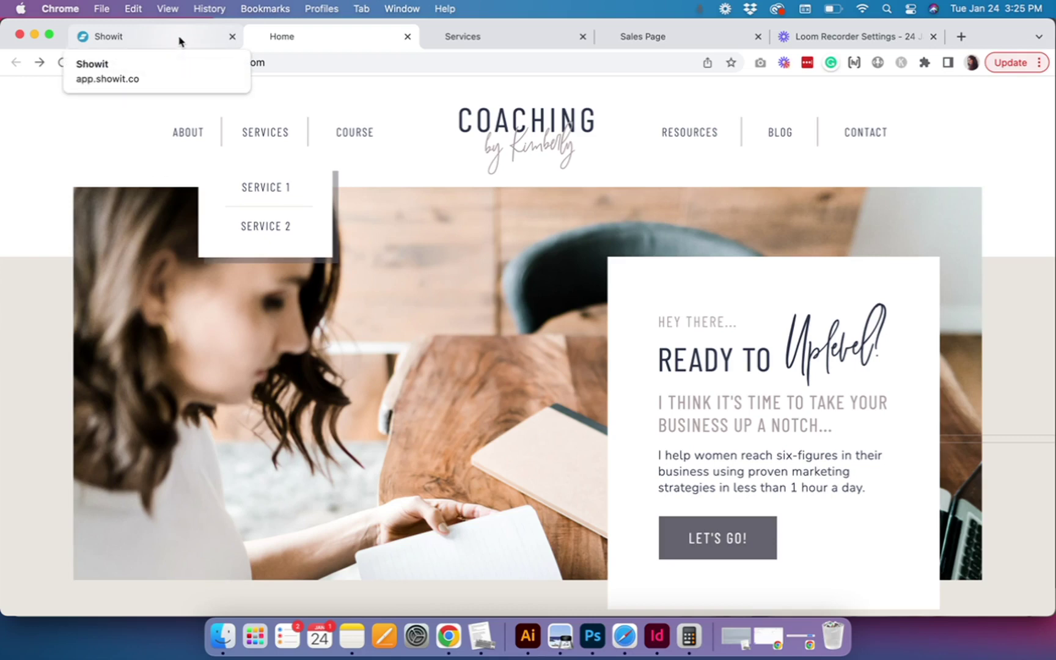
{"action": "left_click", "coordinate": [179, 41]}
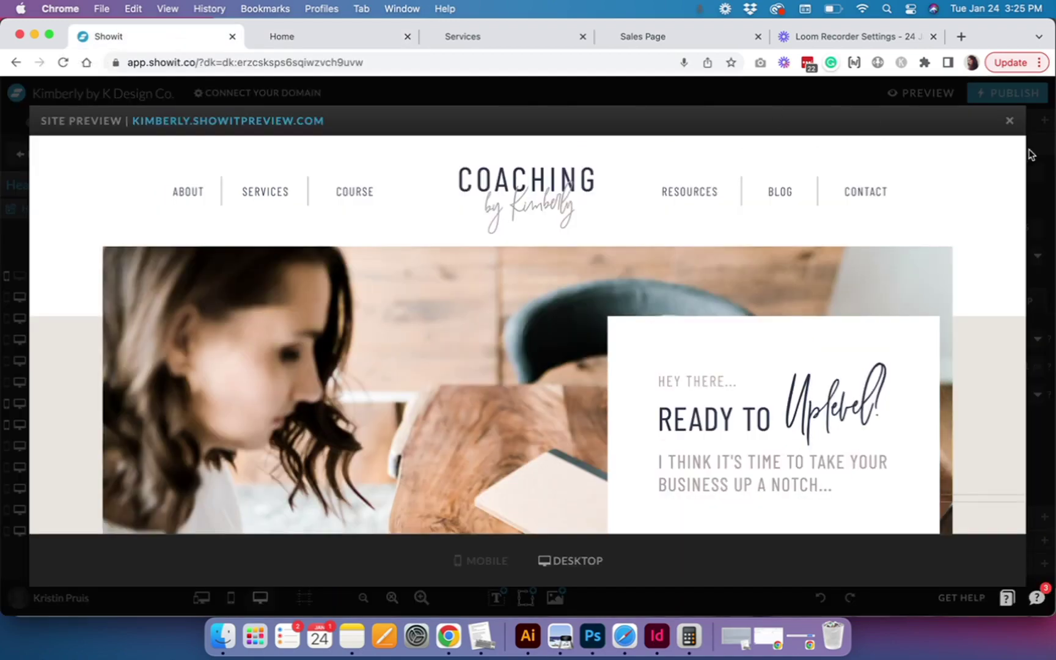
{"action": "left_click", "coordinate": [1010, 122]}
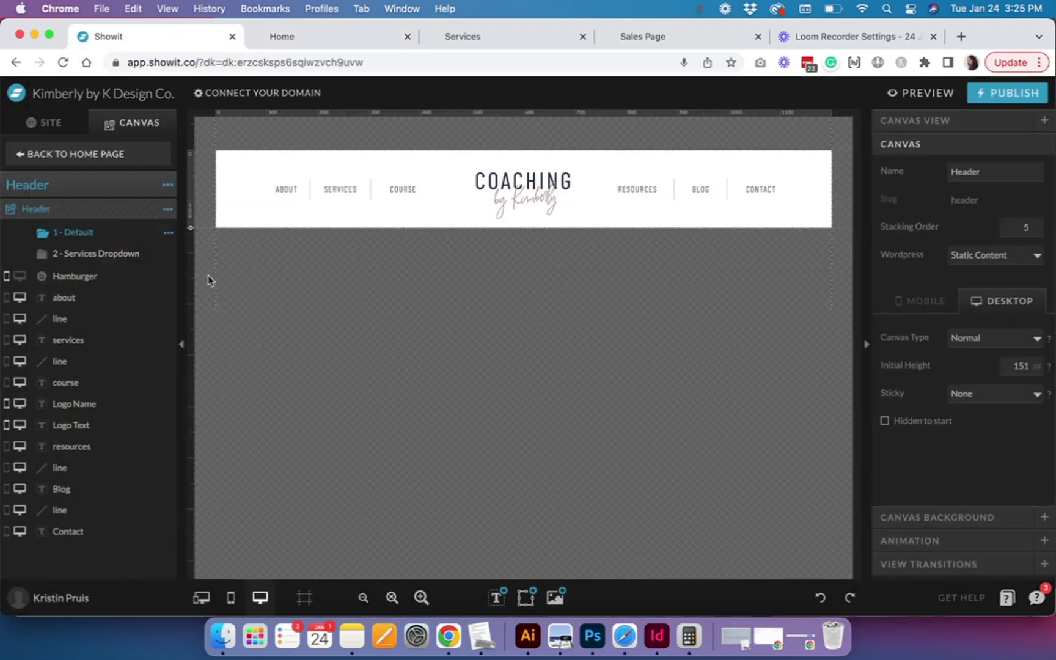
Add a rectangle of about 1200 by 160 px to the Services Dropdown view, spanning the canvas width directly below the header
{"action": "left_click", "coordinate": [119, 255]}
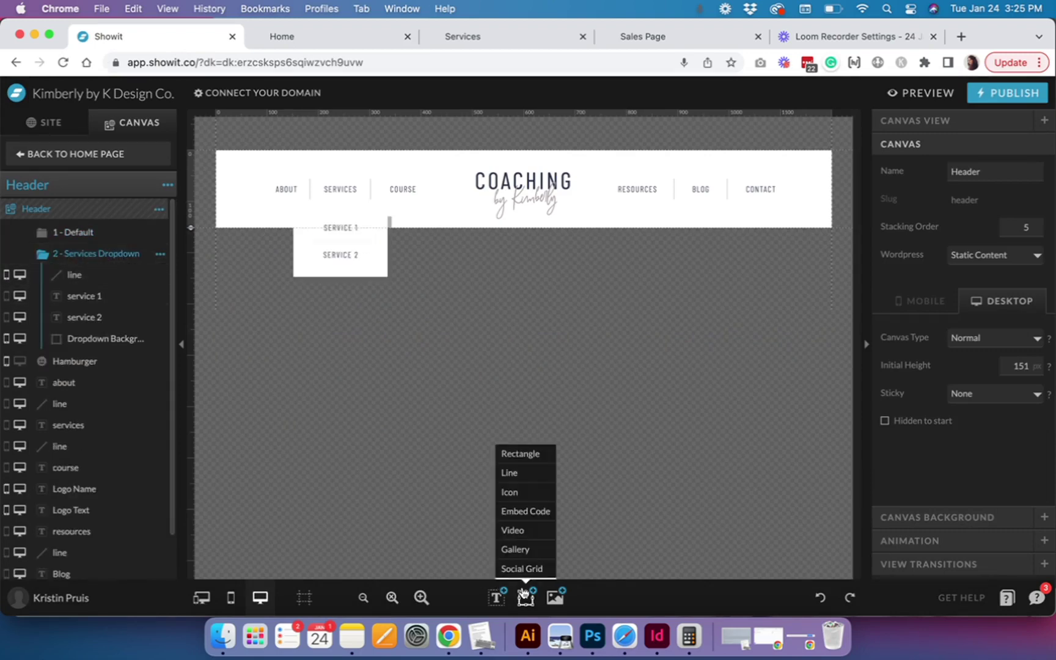
{"action": "mouse_move", "coordinate": [525, 597]}
{"action": "left_click", "coordinate": [519, 454]}
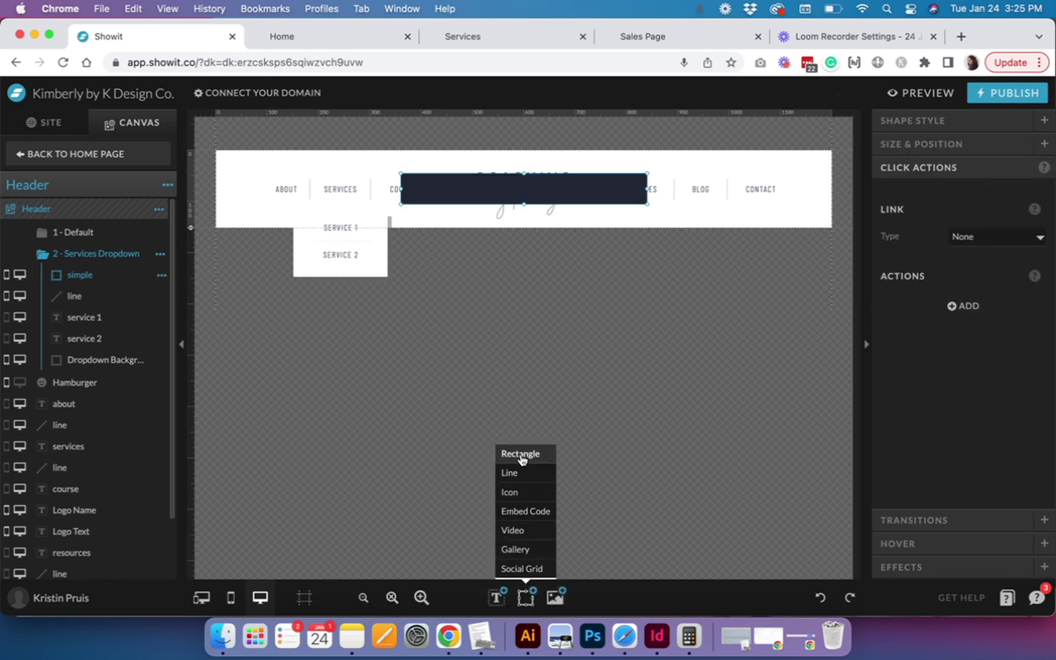
{"action": "left_click_drag", "start_coordinate": [471, 183], "coordinate": [283, 244]}
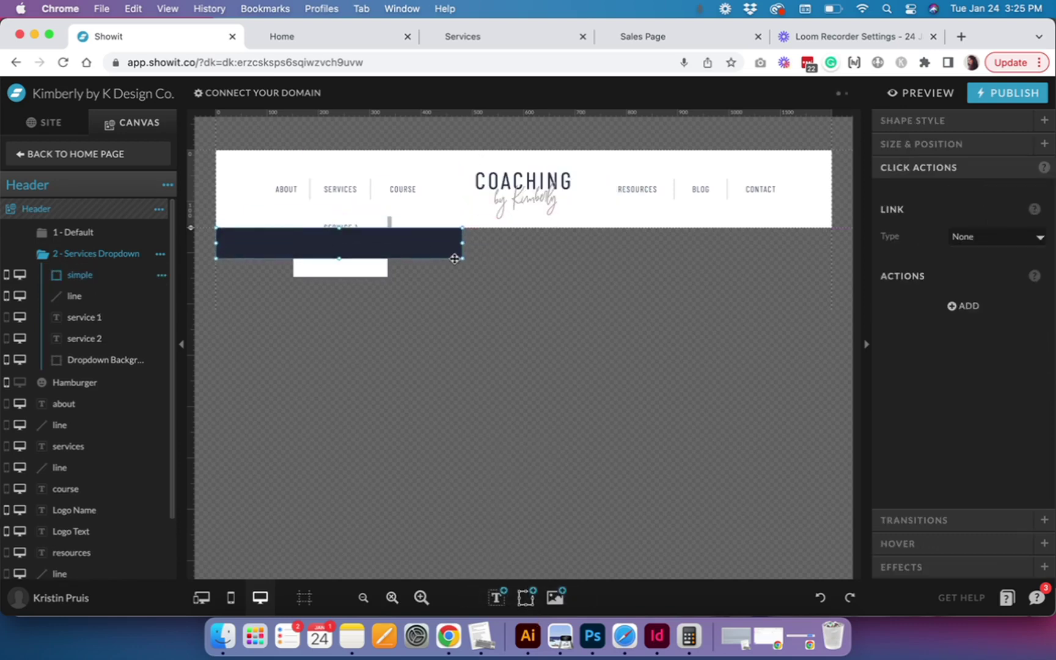
{"action": "left_click_drag", "start_coordinate": [463, 258], "coordinate": [826, 316]}
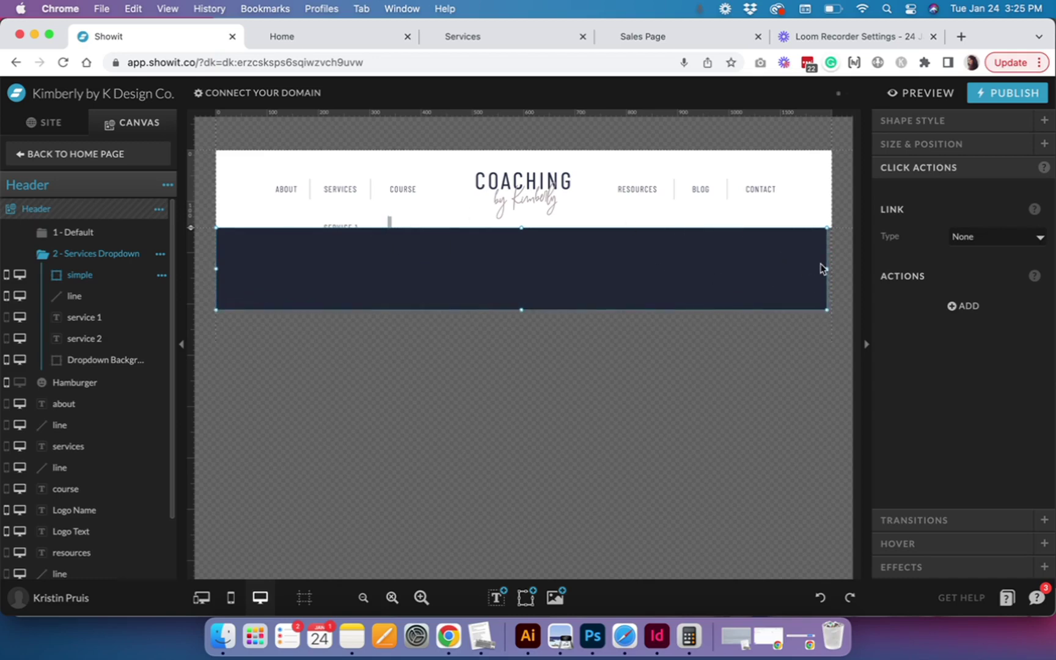
{"action": "left_click_drag", "start_coordinate": [826, 269], "coordinate": [832, 269]}
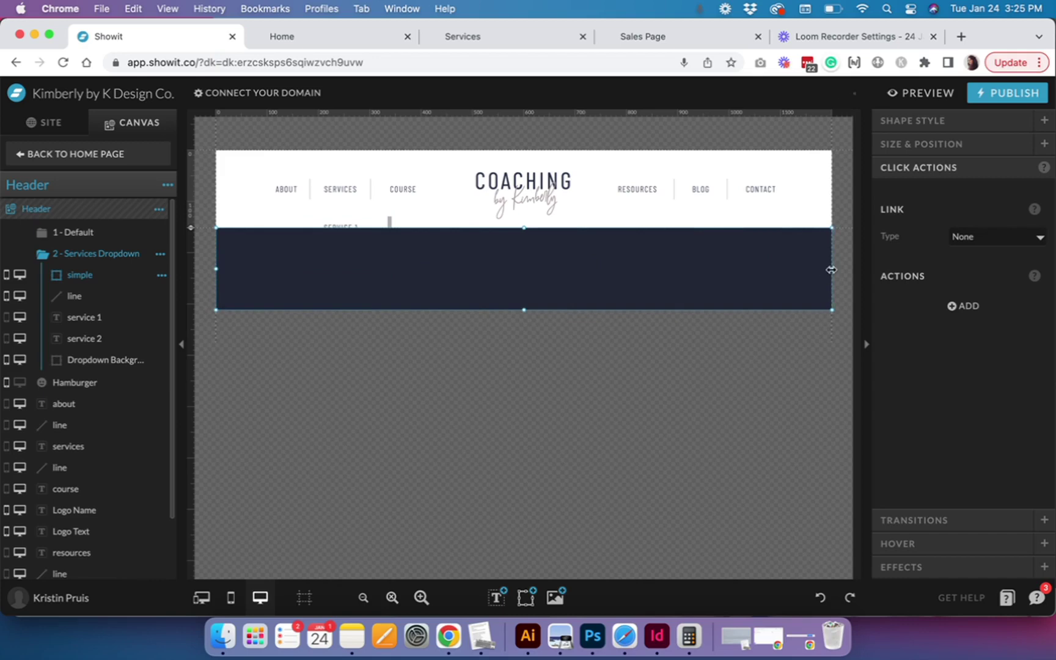
Set the rectangle's horizontal locking to stretch to both sides and move it beneath the dropdown background in the layer order
{"action": "left_click", "coordinate": [944, 145]}
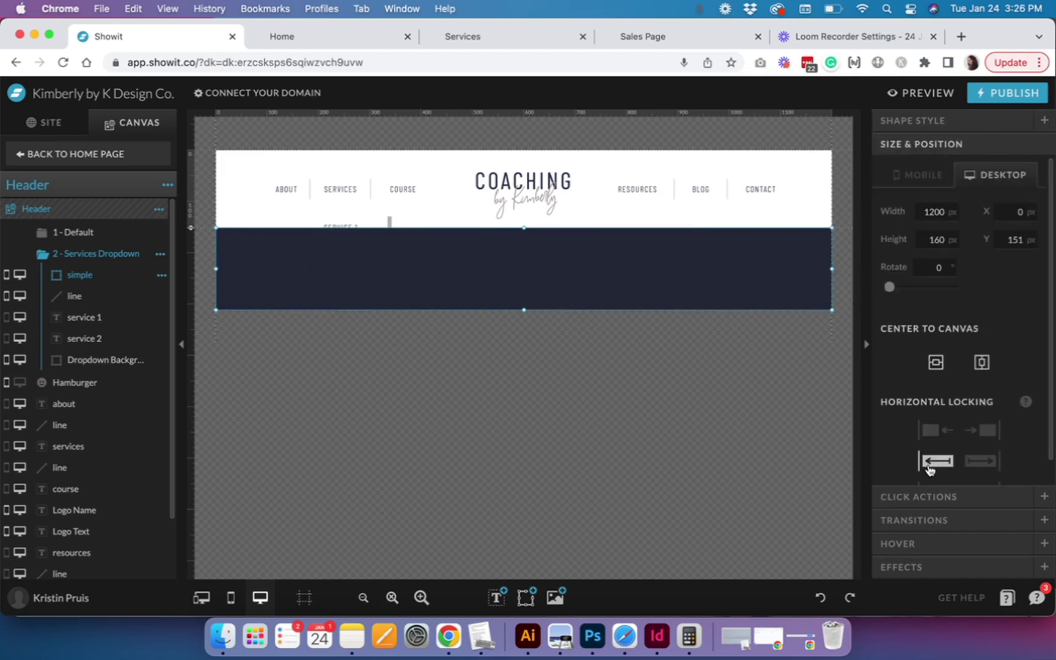
{"action": "scroll", "coordinate": [930, 470], "scroll_direction": "down", "scroll_amount": 1}
{"action": "left_click", "coordinate": [957, 467]}
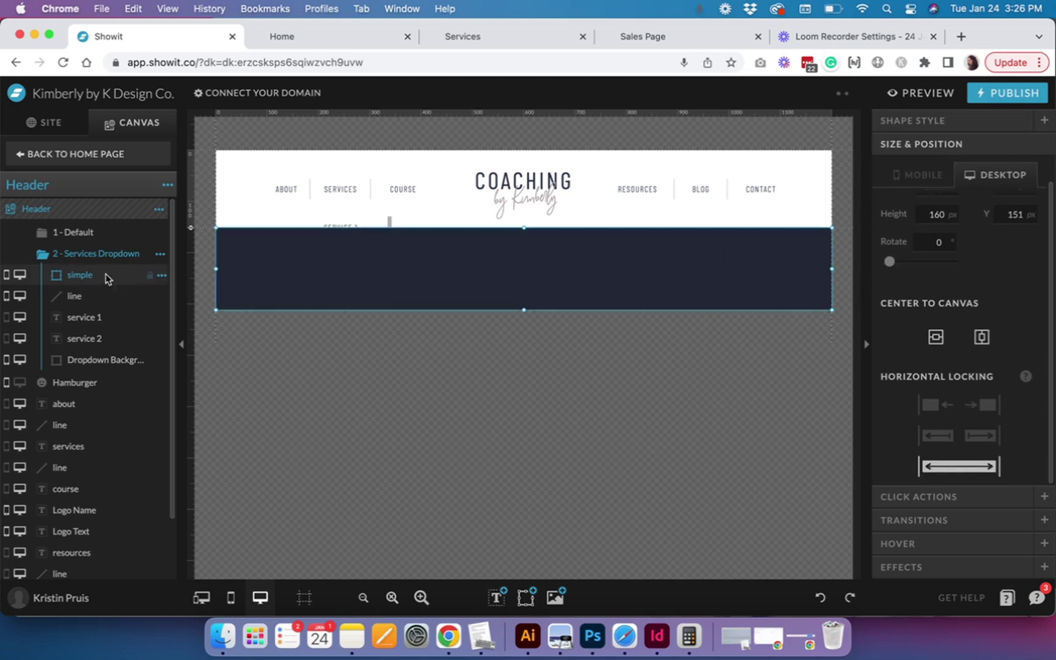
{"action": "left_click_drag", "start_coordinate": [82, 275], "coordinate": [72, 362]}
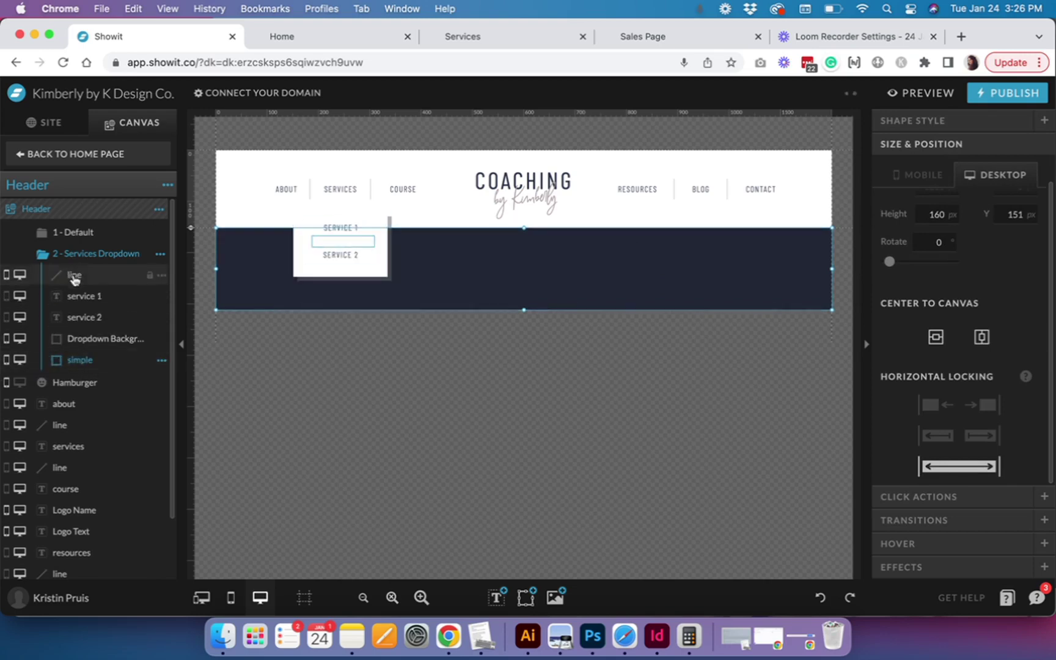
Rename the new rectangle as Close Box
{"action": "left_click", "coordinate": [163, 362]}
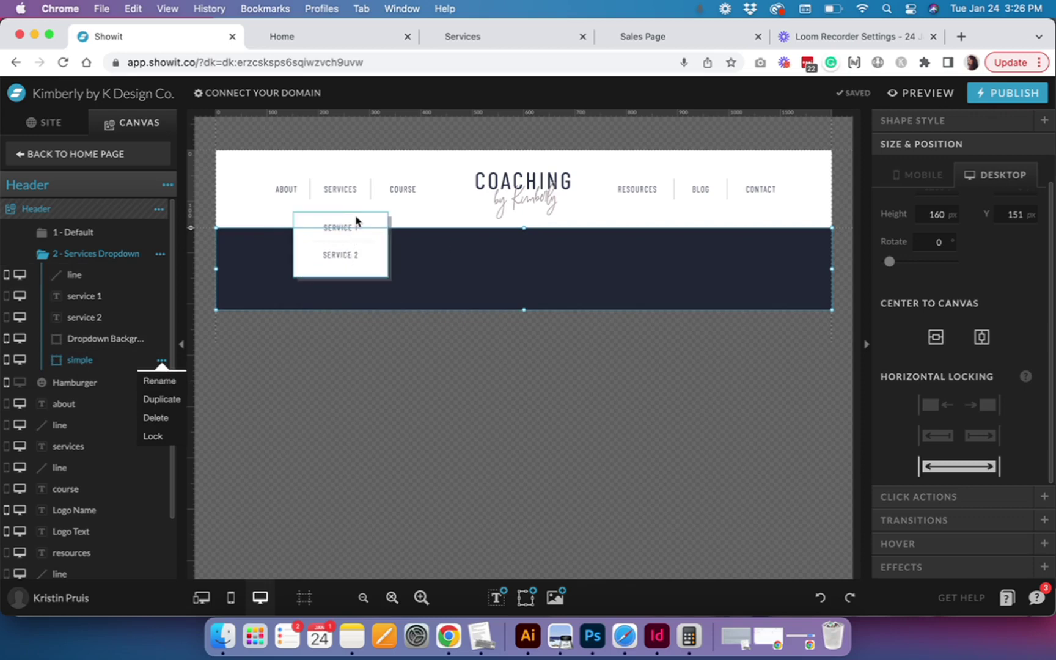
{"action": "left_click", "coordinate": [165, 383]}
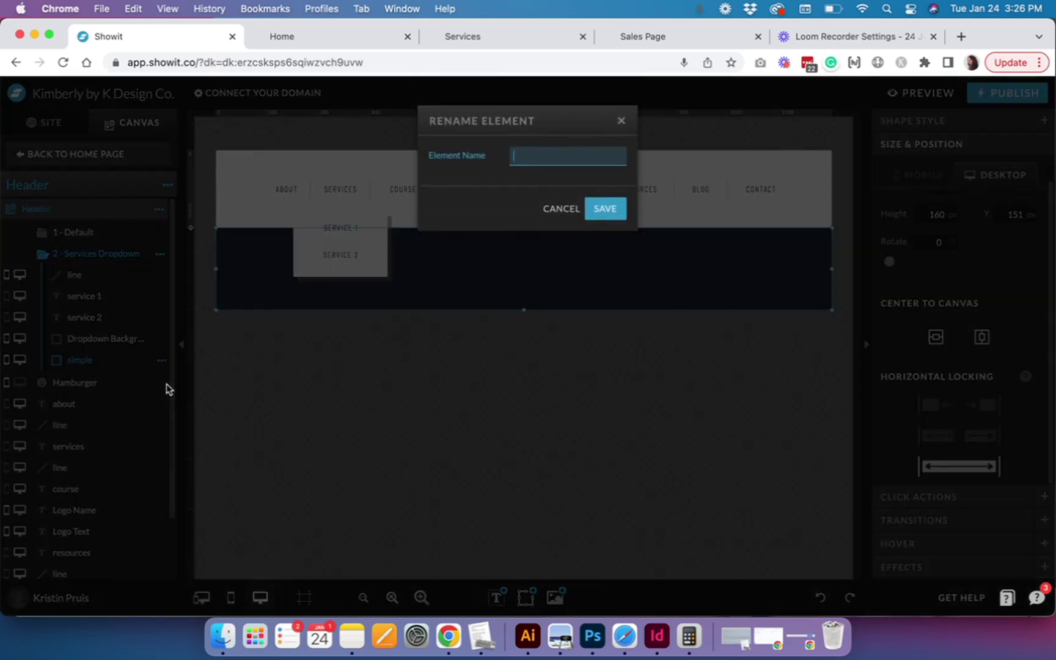
{"action": "type", "text": "Close Bo"}
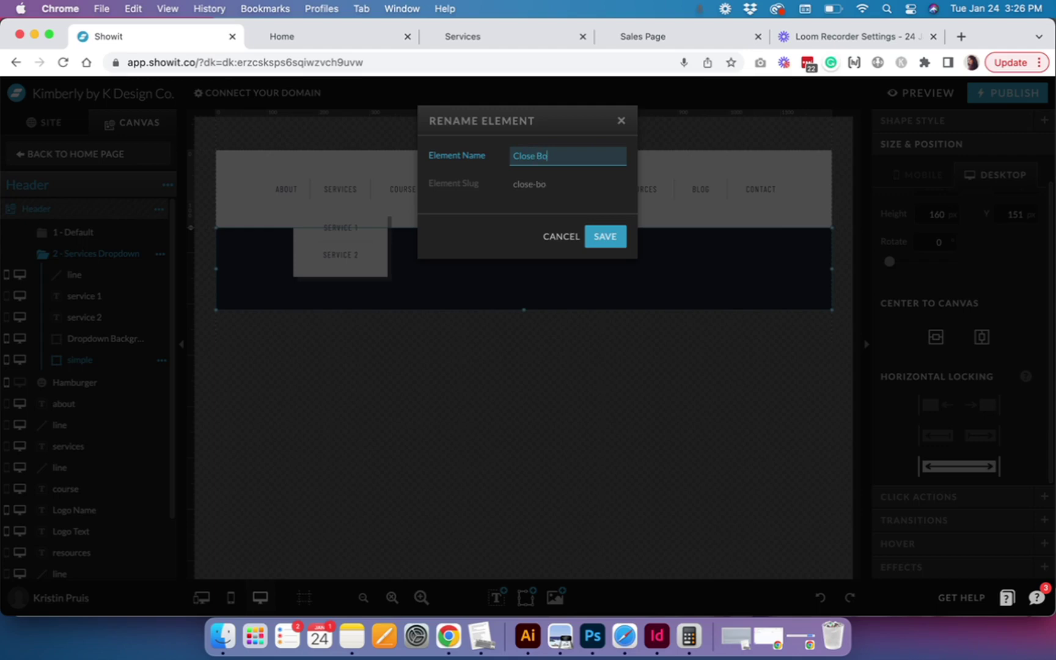
{"action": "type", "text": "x"}
{"action": "left_click", "coordinate": [604, 236]}
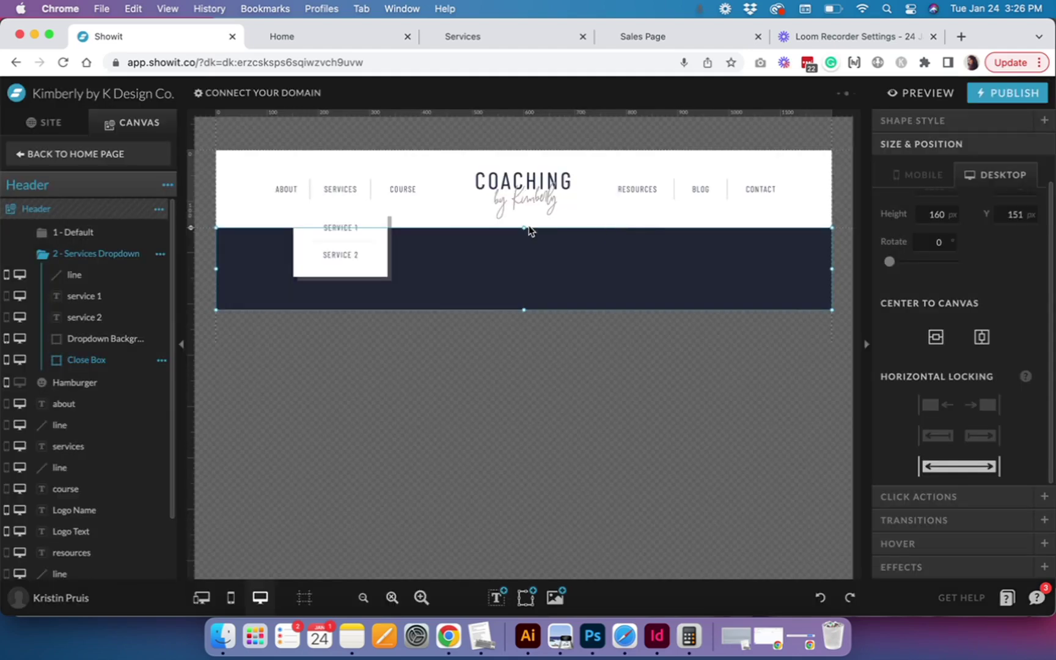
Make the Close Box's fill color transparent
{"action": "left_click", "coordinate": [942, 124]}
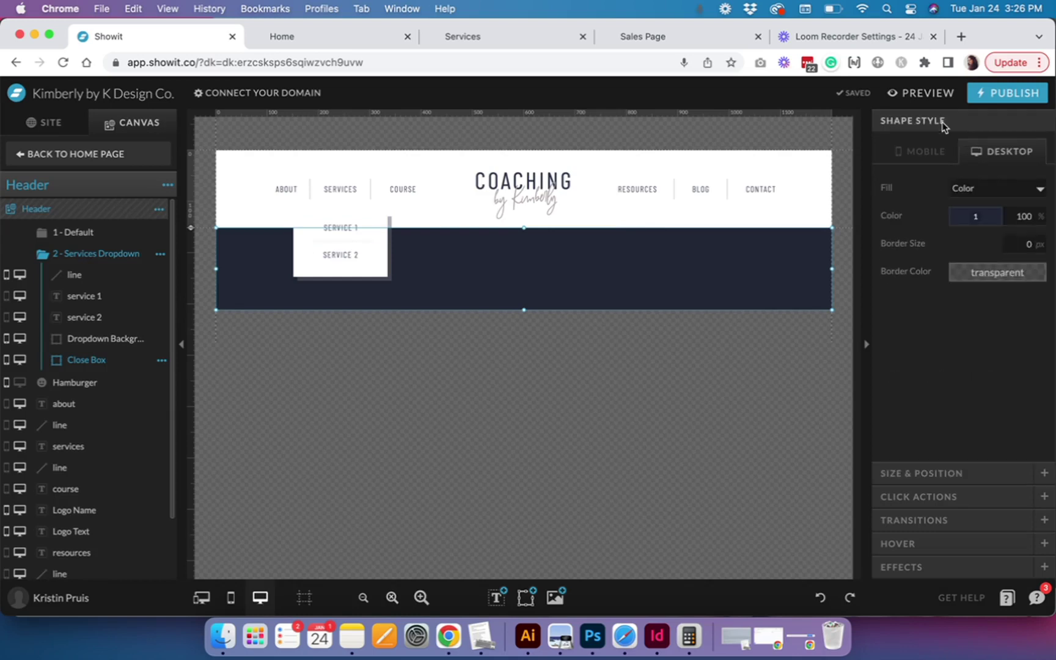
{"action": "left_click", "coordinate": [993, 226]}
{"action": "left_click", "coordinate": [1042, 295]}
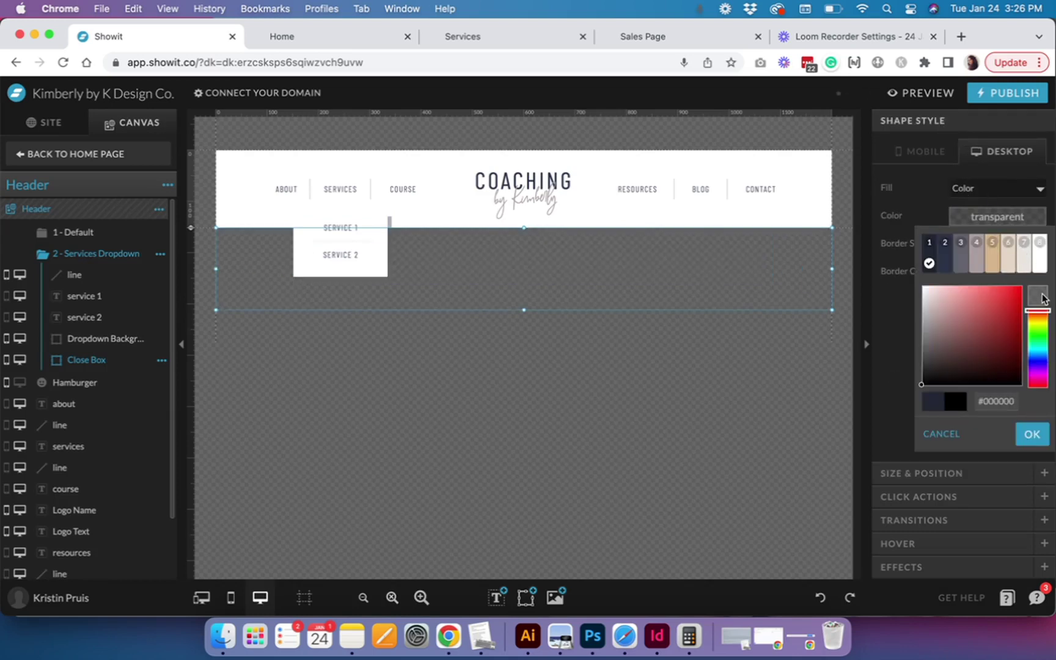
{"action": "left_click", "coordinate": [1041, 435]}
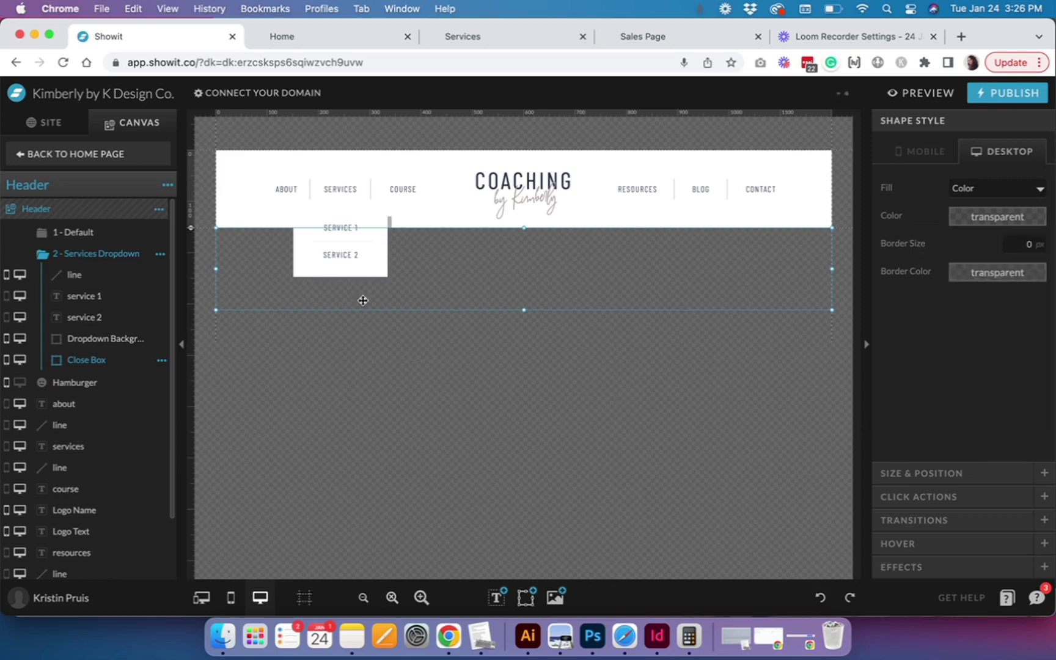
Link the Close Box to View 1 of this canvas, with Scroll to Canvas and Reverse Transition Direction turned off
{"action": "left_click", "coordinate": [927, 503]}
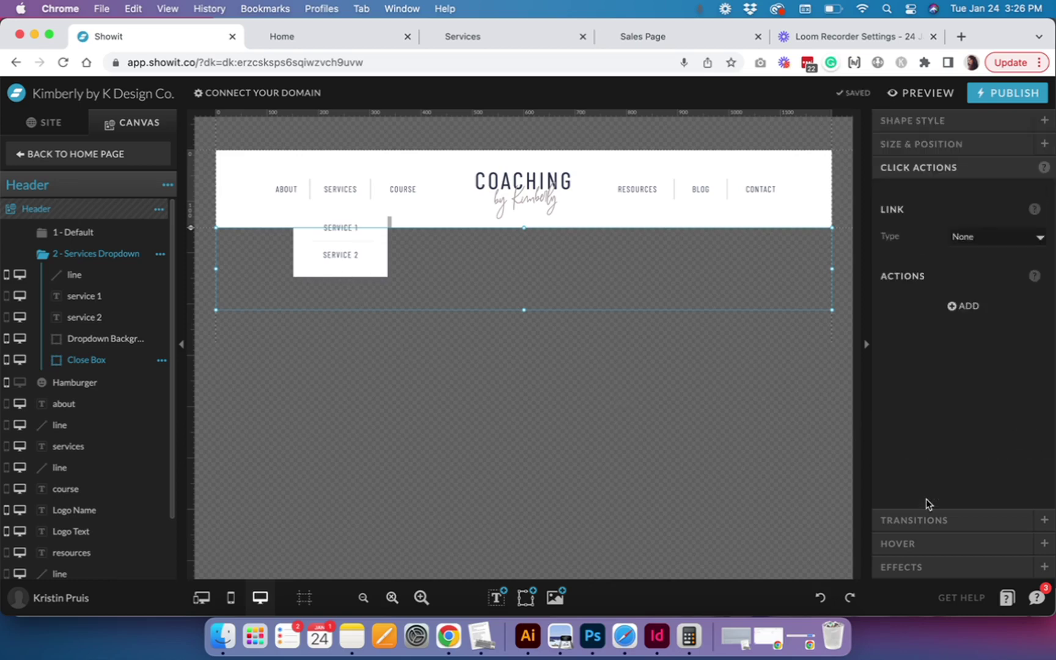
{"action": "left_click", "coordinate": [997, 237]}
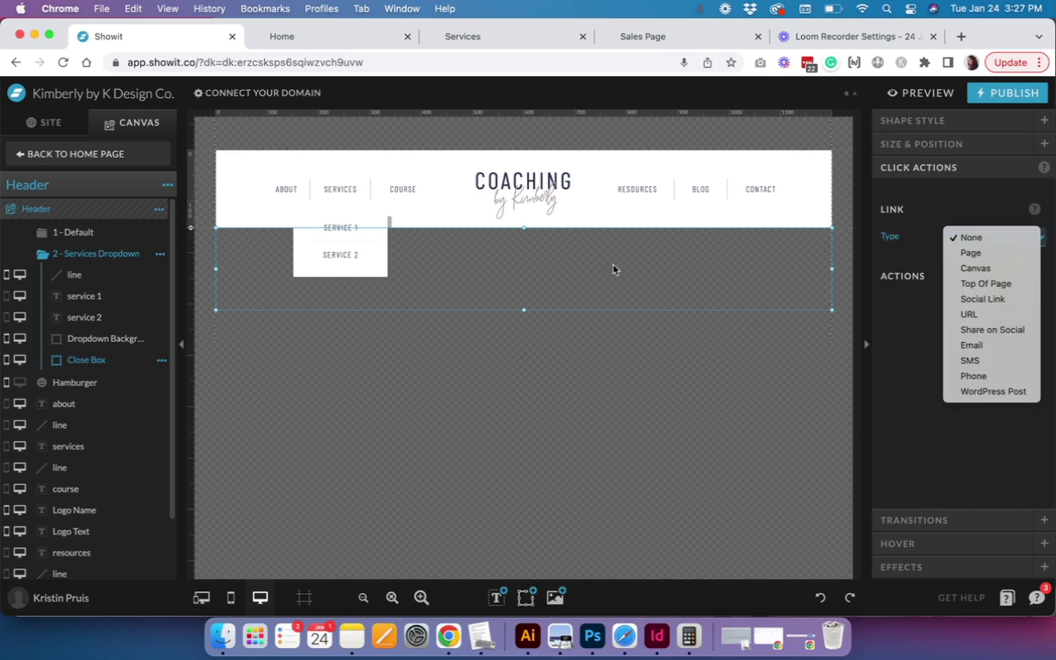
{"action": "left_click", "coordinate": [1018, 269]}
{"action": "left_click", "coordinate": [1018, 269]}
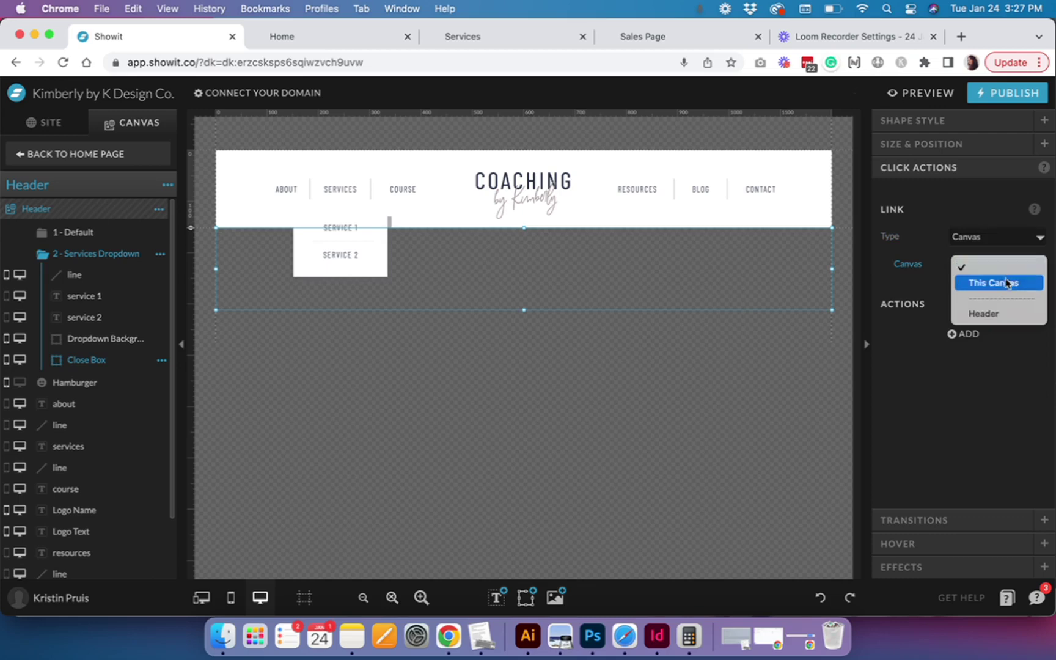
{"action": "left_click", "coordinate": [1005, 284]}
{"action": "left_click", "coordinate": [993, 291]}
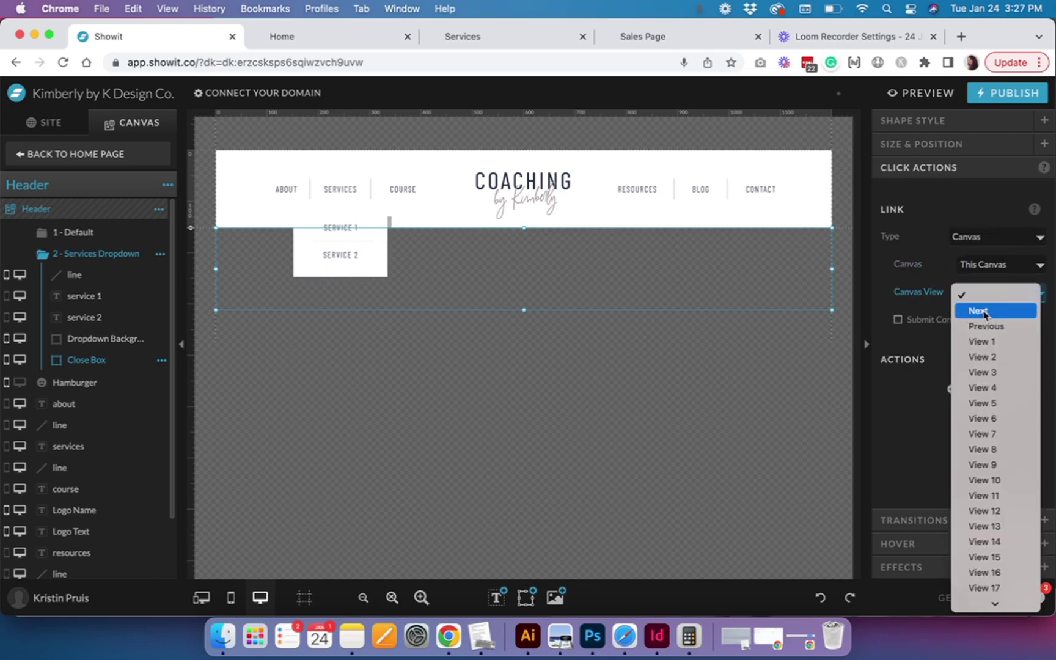
{"action": "left_click", "coordinate": [984, 343]}
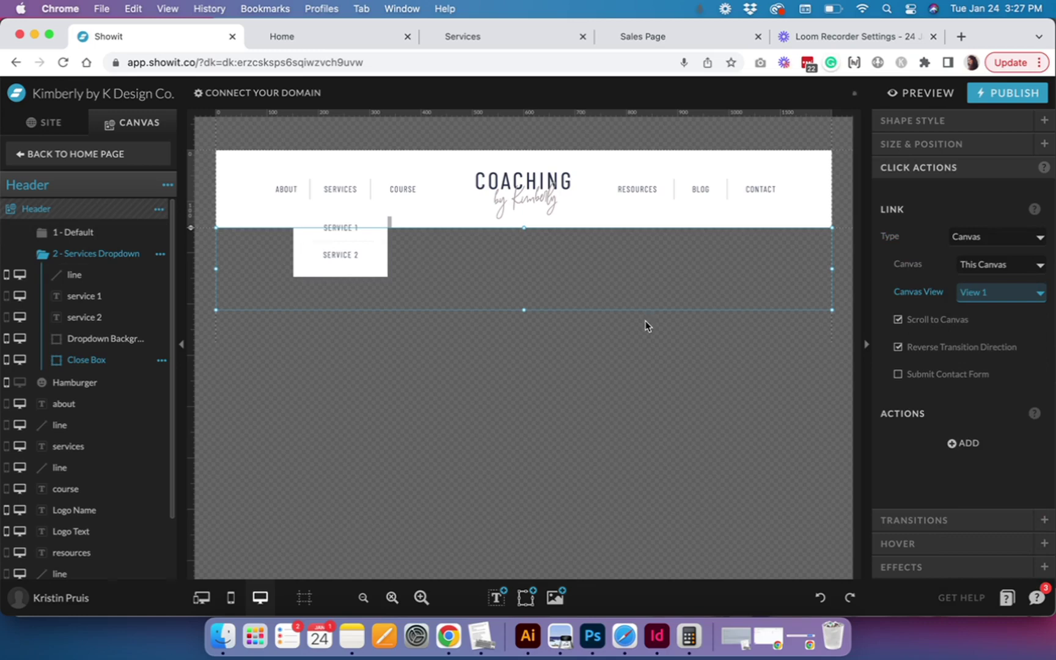
{"action": "left_click", "coordinate": [898, 347]}
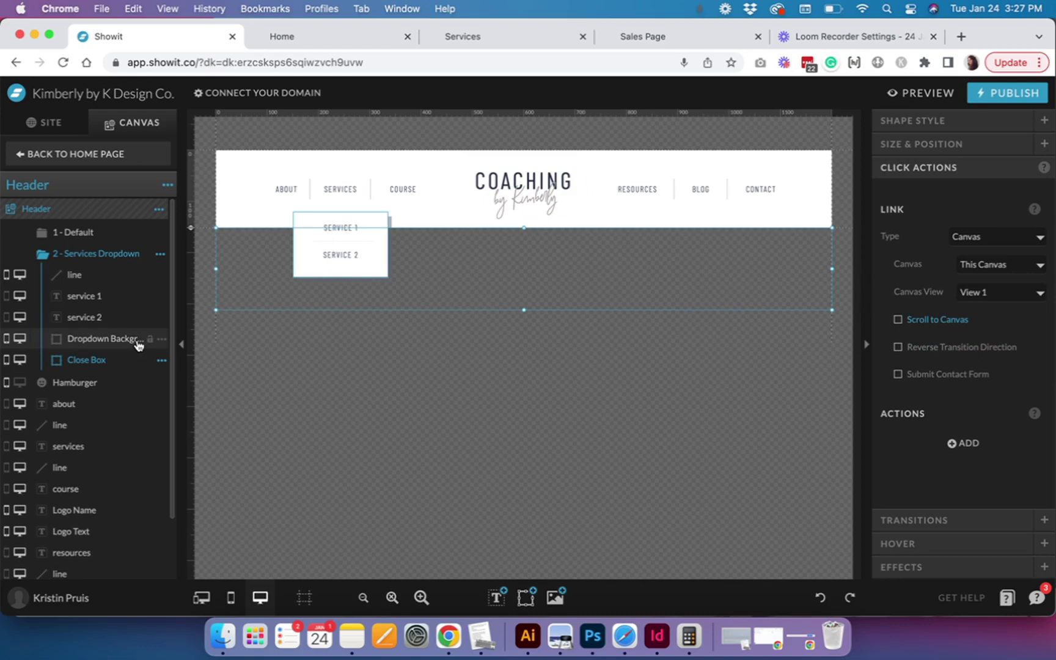
Preview the site in a new browser tab and test opening and closing the Services dropdown on the home page
{"action": "left_click", "coordinate": [938, 98]}
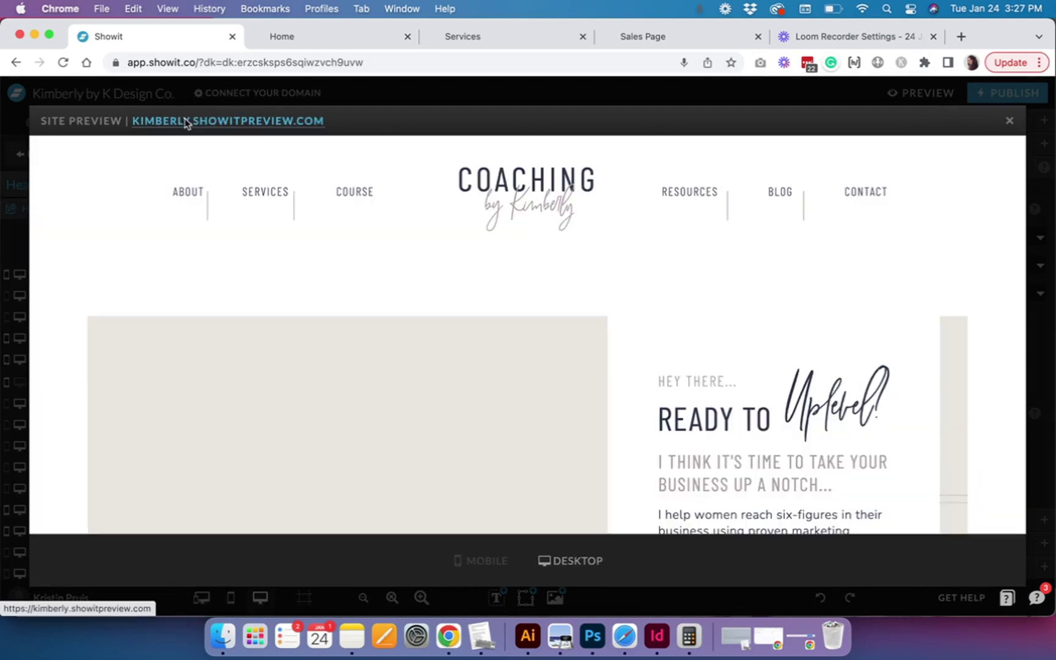
{"action": "left_click", "coordinate": [184, 122]}
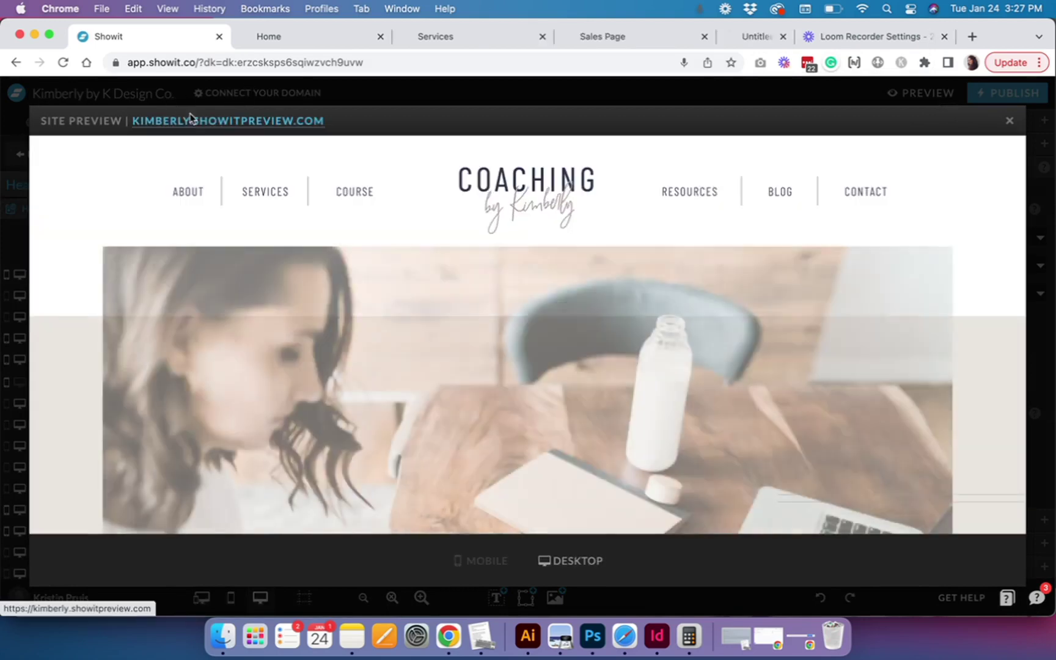
{"action": "left_click", "coordinate": [728, 32]}
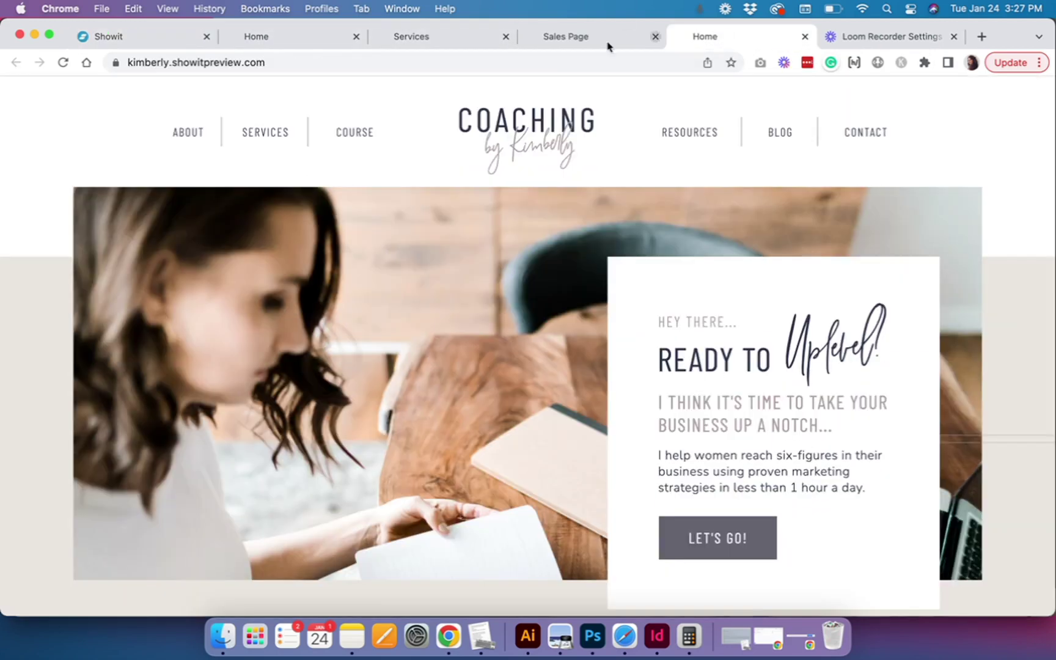
{"action": "mouse_move", "coordinate": [264, 137]}
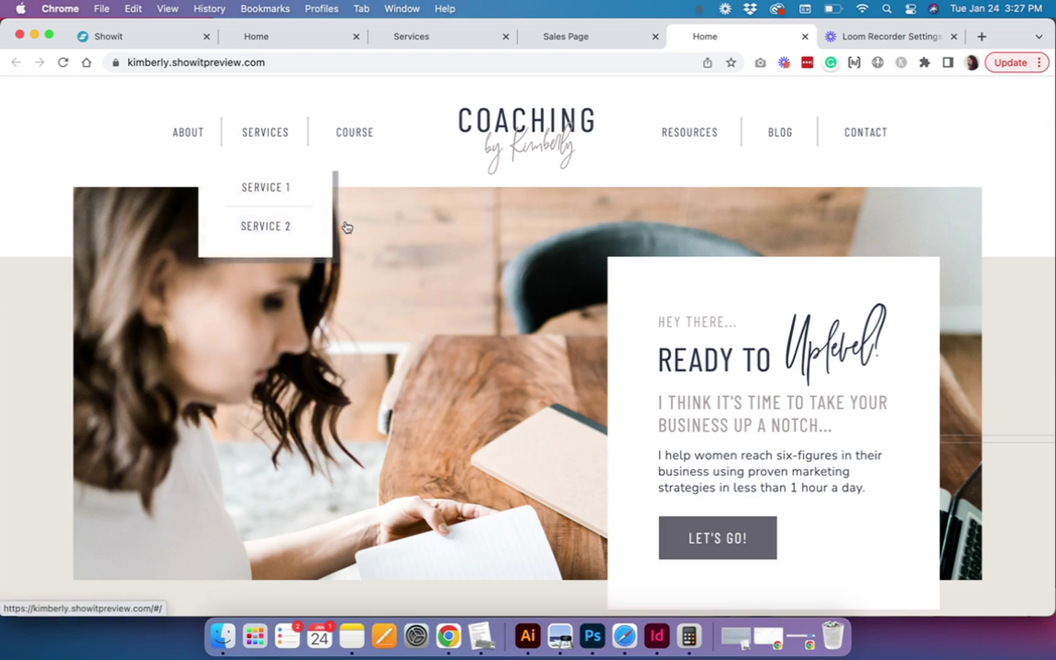
{"action": "scroll", "coordinate": [943, 207], "scroll_direction": "down", "scroll_amount": 3}
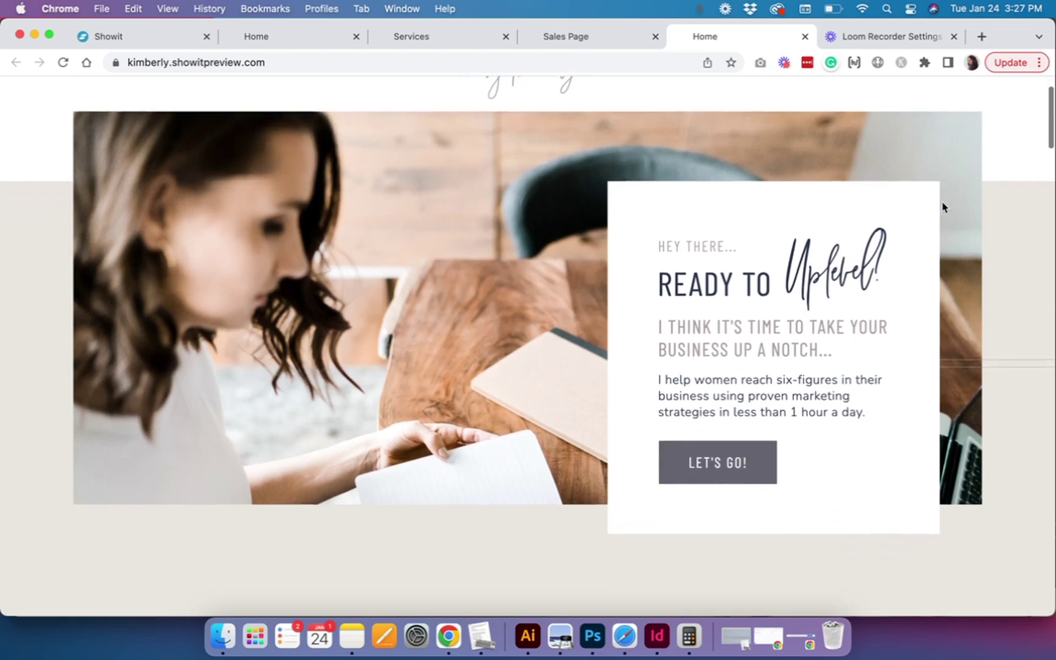
{"action": "scroll", "coordinate": [944, 207], "scroll_direction": "up", "scroll_amount": 3}
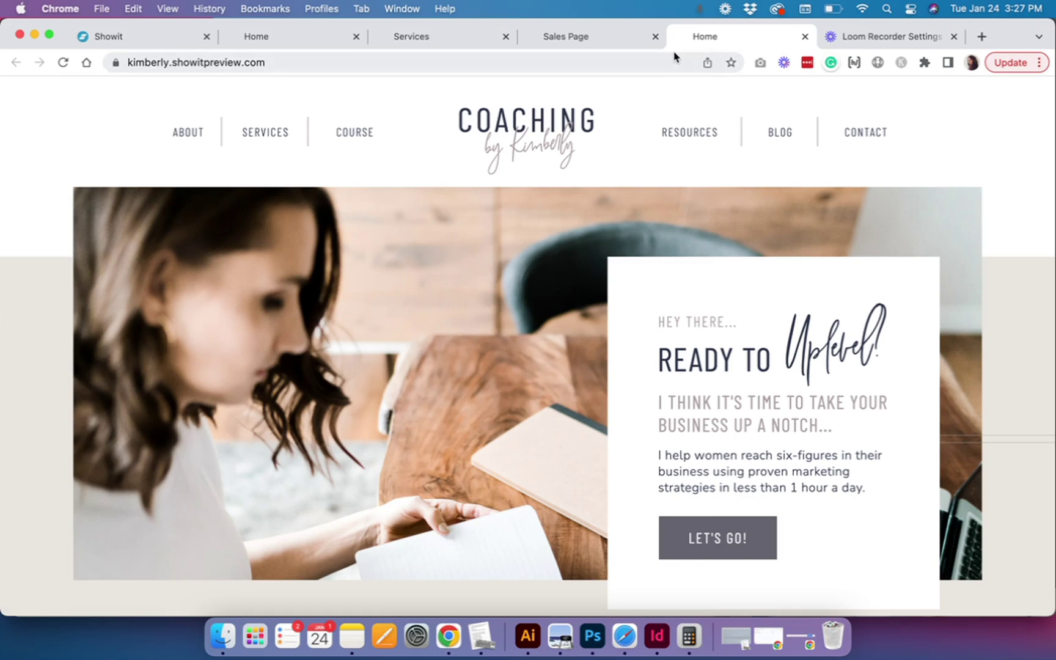
Return to the Showit editor and open the Mobile Nav site canvas in the mobile-only view
{"action": "left_click", "coordinate": [133, 36]}
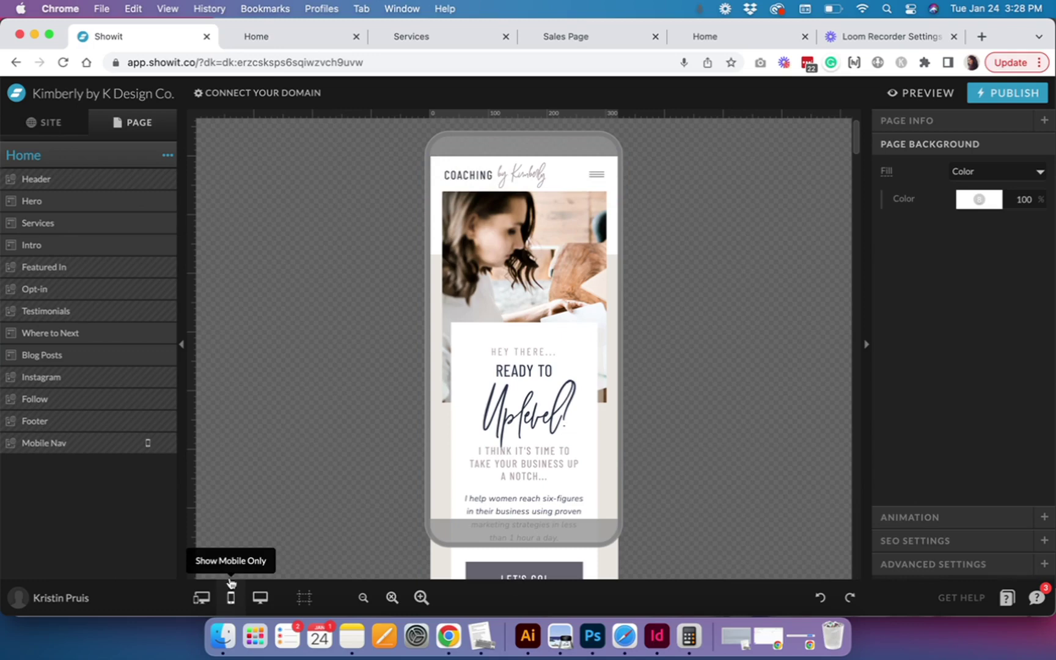
{"action": "left_click", "coordinate": [44, 126]}
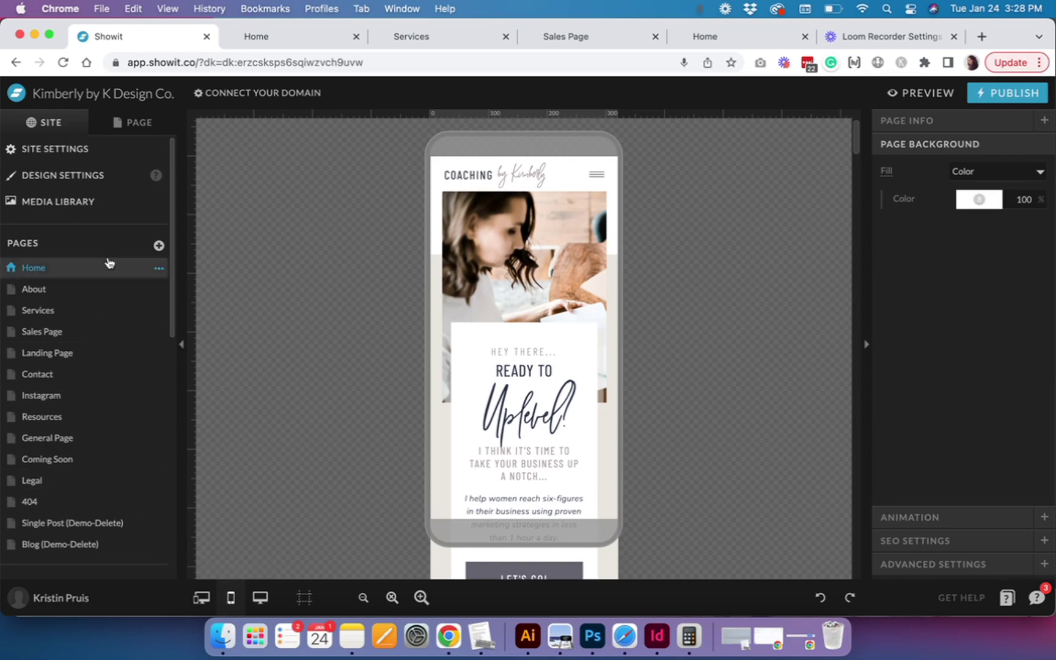
{"action": "scroll", "coordinate": [107, 269], "scroll_direction": "down", "scroll_amount": 5}
{"action": "scroll", "coordinate": [76, 478], "scroll_direction": "down", "scroll_amount": 4}
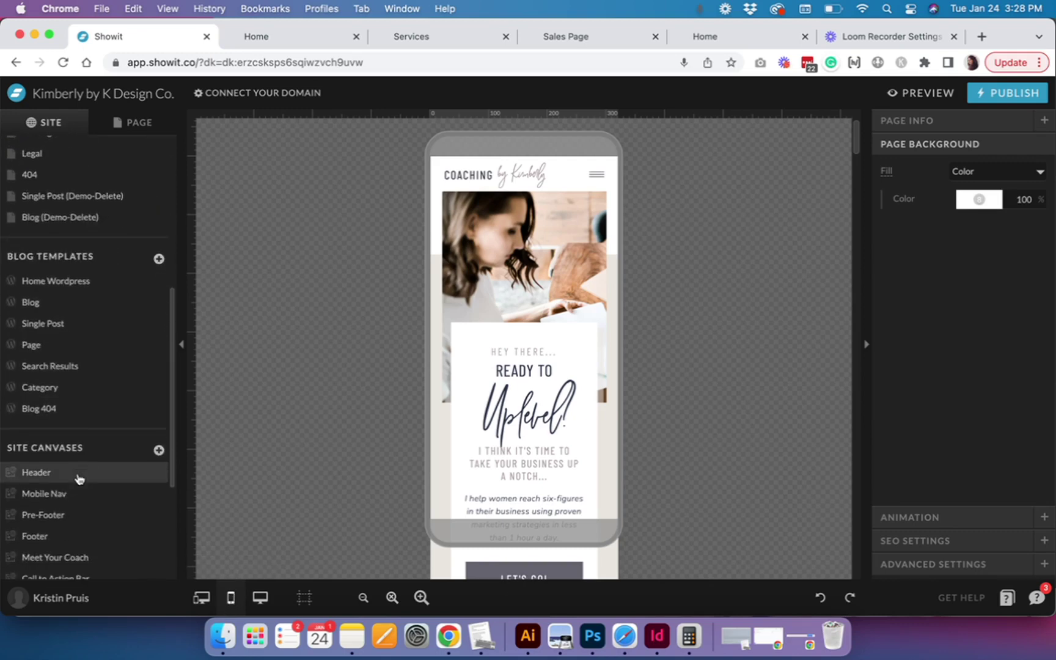
{"action": "left_click", "coordinate": [44, 397]}
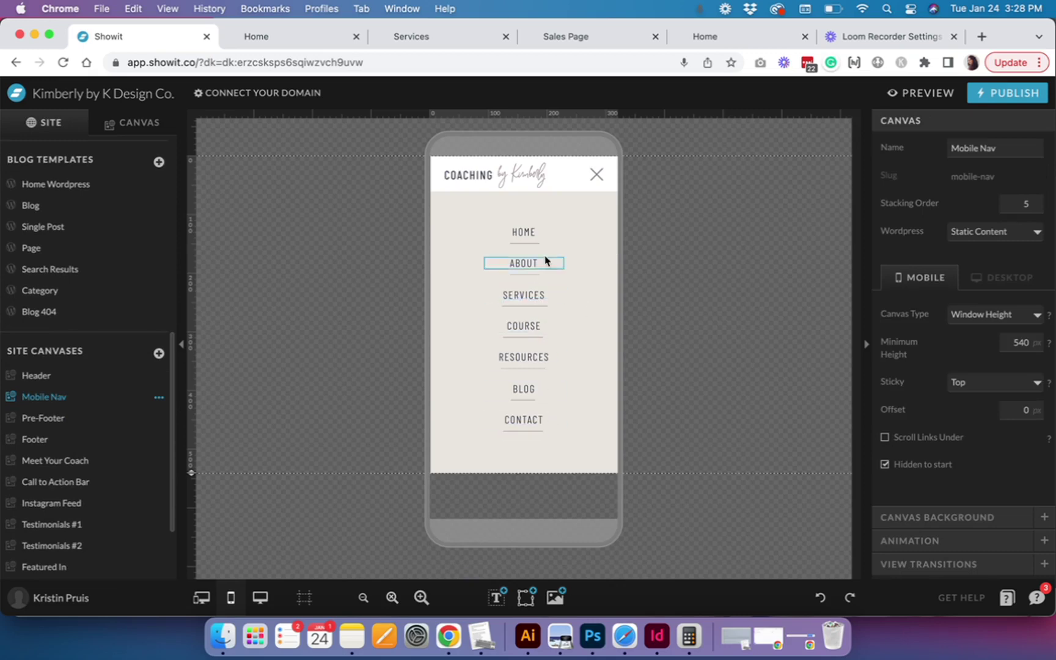
Change the Services menu item in the mobile navigation to Services 1
{"action": "left_click", "coordinate": [535, 300]}
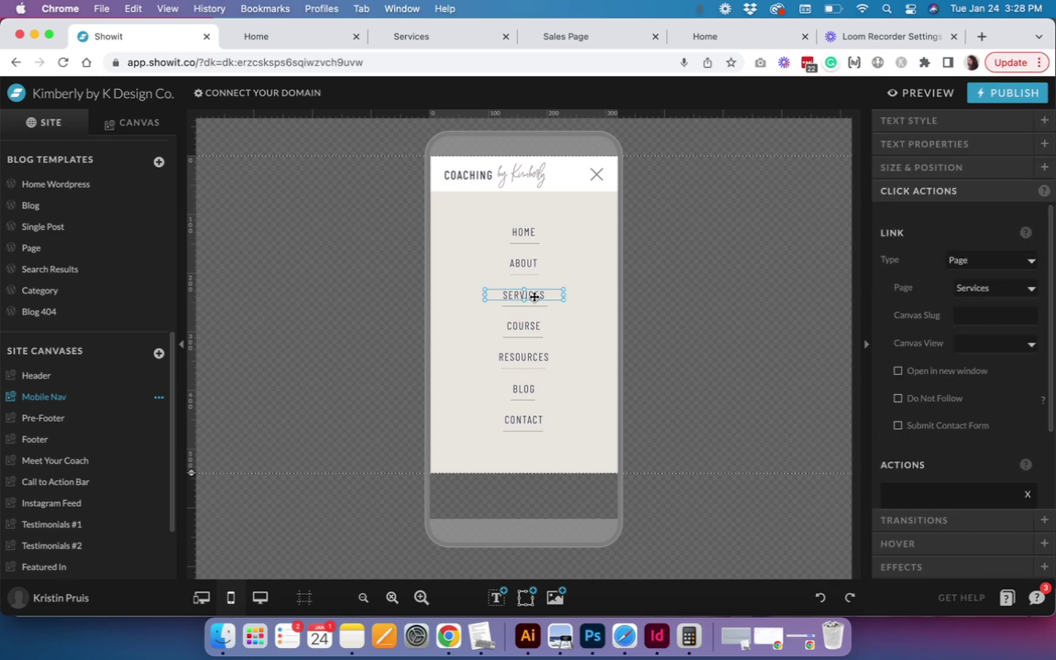
{"action": "left_click", "coordinate": [535, 299]}
{"action": "left_click", "coordinate": [616, 277]}
{"action": "double_click", "coordinate": [545, 294]}
{"action": "left_click", "coordinate": [552, 297]}
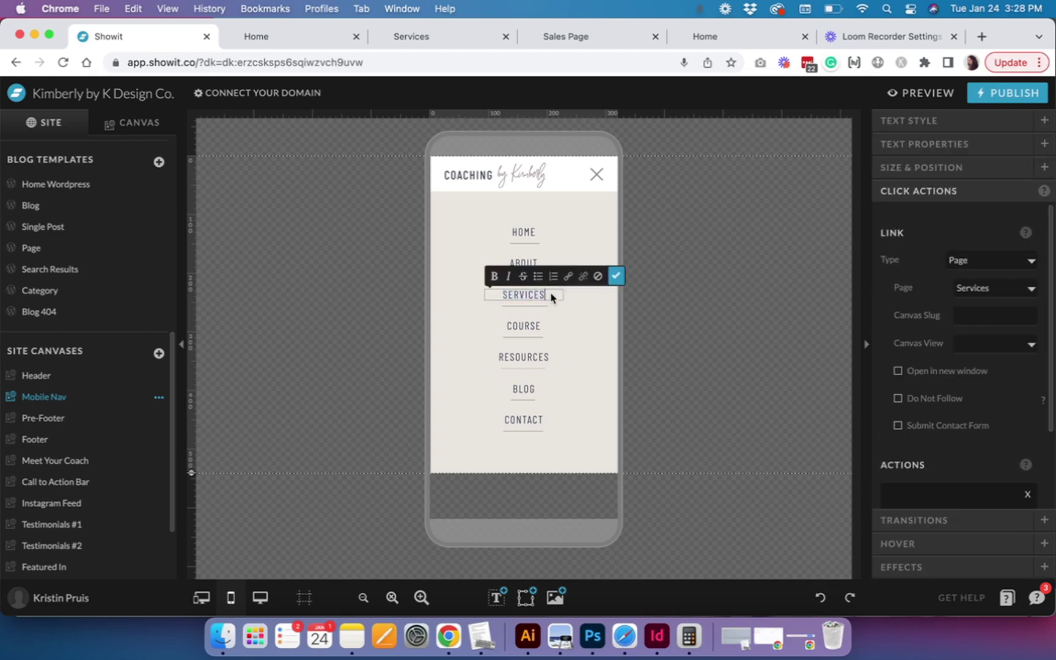
{"action": "type", "text": "1"}
{"action": "left_click", "coordinate": [617, 277]}
Shift the menu items from Course to Contact down and place a copy of Services 1 and its underline above Course
{"action": "left_click_drag", "start_coordinate": [562, 478], "coordinate": [523, 349]}
{"action": "left_click", "coordinate": [575, 321]}
{"action": "left_click_drag", "start_coordinate": [574, 321], "coordinate": [518, 318]}
{"action": "left_click", "coordinate": [569, 323]}
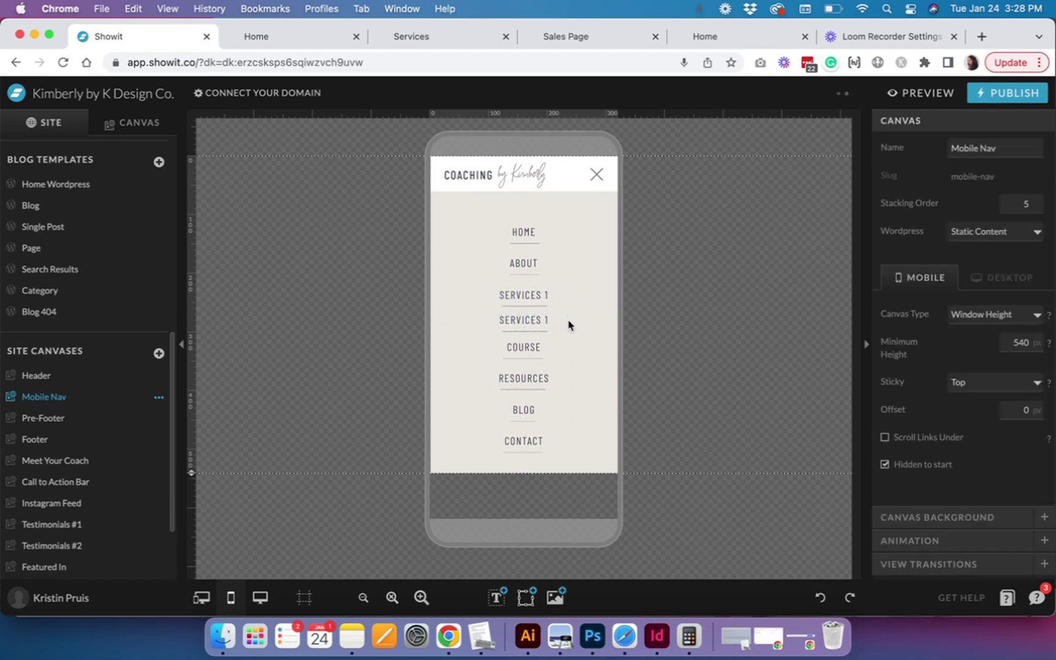
Change the text of the duplicated mobile menu item to Services 2
{"action": "double_click", "coordinate": [548, 322]}
{"action": "key", "text": "BackSpace"}
{"action": "type", "text": "2"}
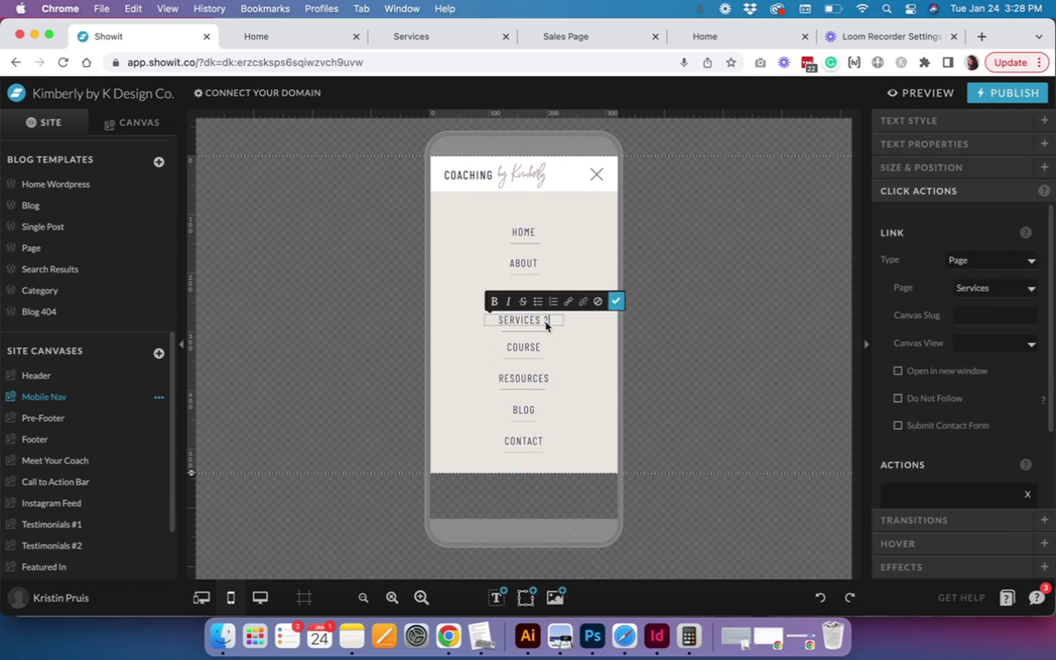
{"action": "left_click", "coordinate": [616, 300]}
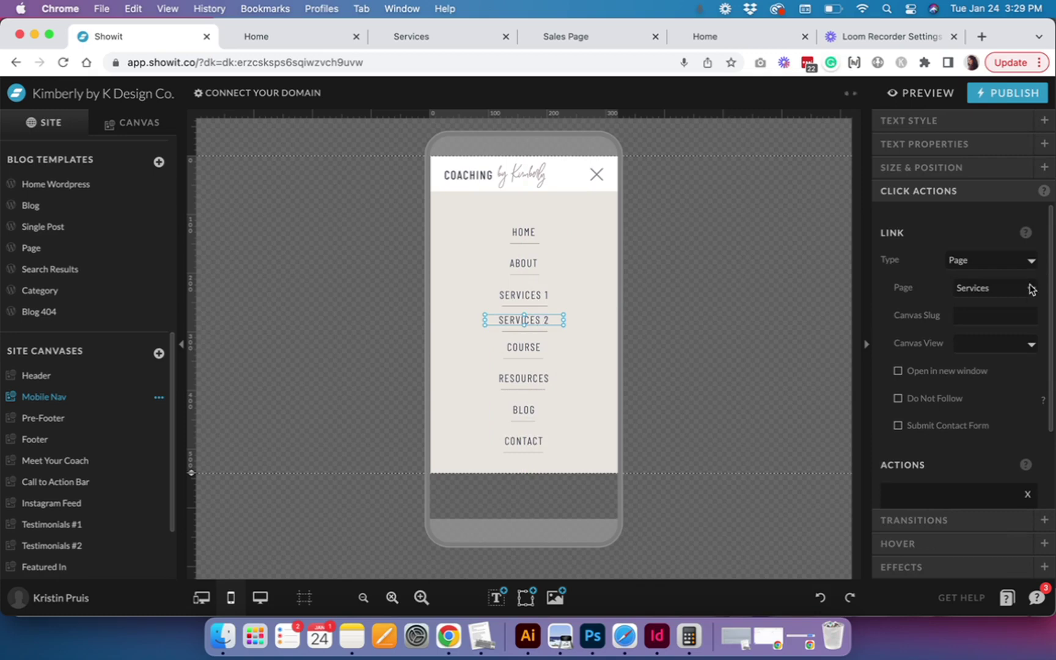
Choose the linked page for the Services 2 item and select the mobile menu items from Home to Contact together
{"action": "left_click", "coordinate": [1006, 290]}
{"action": "left_click", "coordinate": [995, 308]}
{"action": "left_click", "coordinate": [570, 359]}
{"action": "left_click_drag", "start_coordinate": [578, 454], "coordinate": [525, 224]}
{"action": "left_click", "coordinate": [567, 259]}
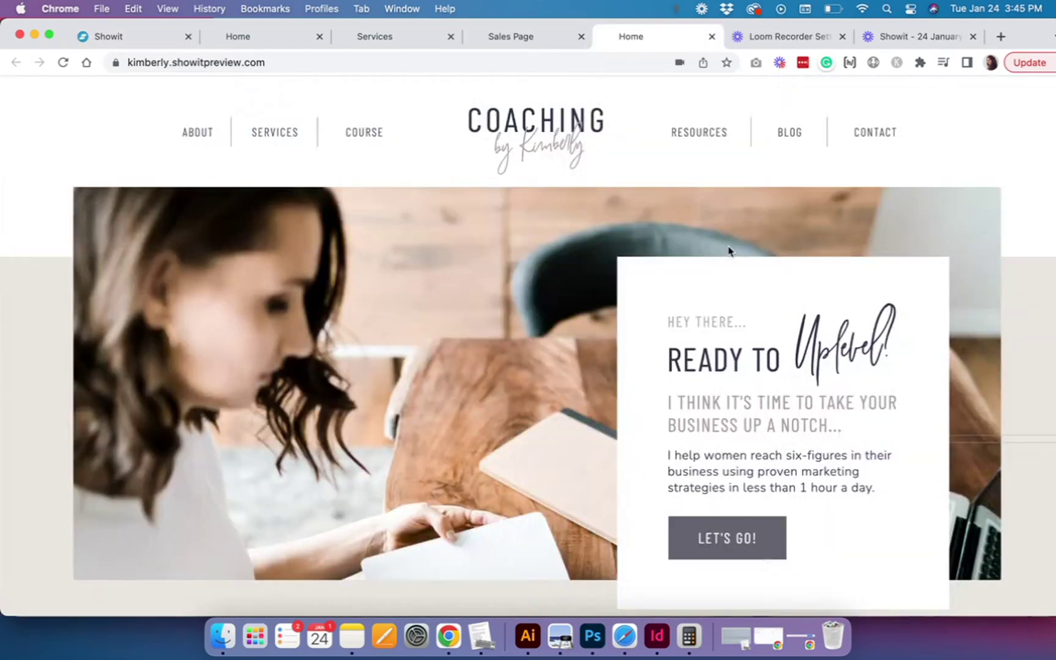
Hide the Services Dropdown view's line, Dropdown Background and Close Box on mobile, and return the Header canvas to the desktop view
{"action": "left_click", "coordinate": [107, 37]}
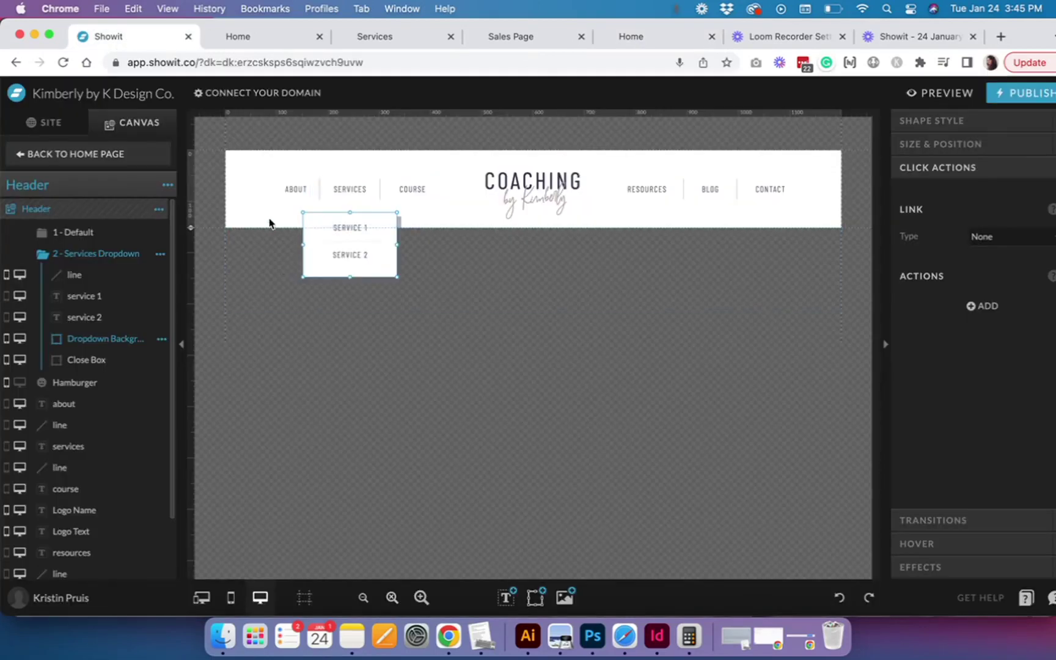
{"action": "left_click", "coordinate": [233, 602]}
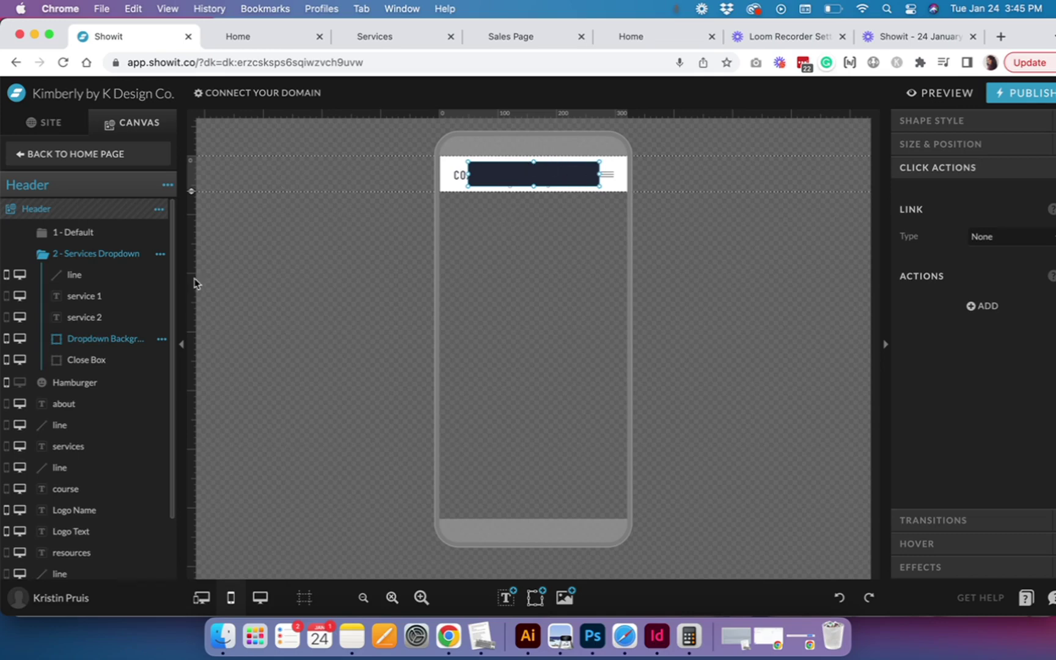
{"action": "left_click", "coordinate": [7, 361]}
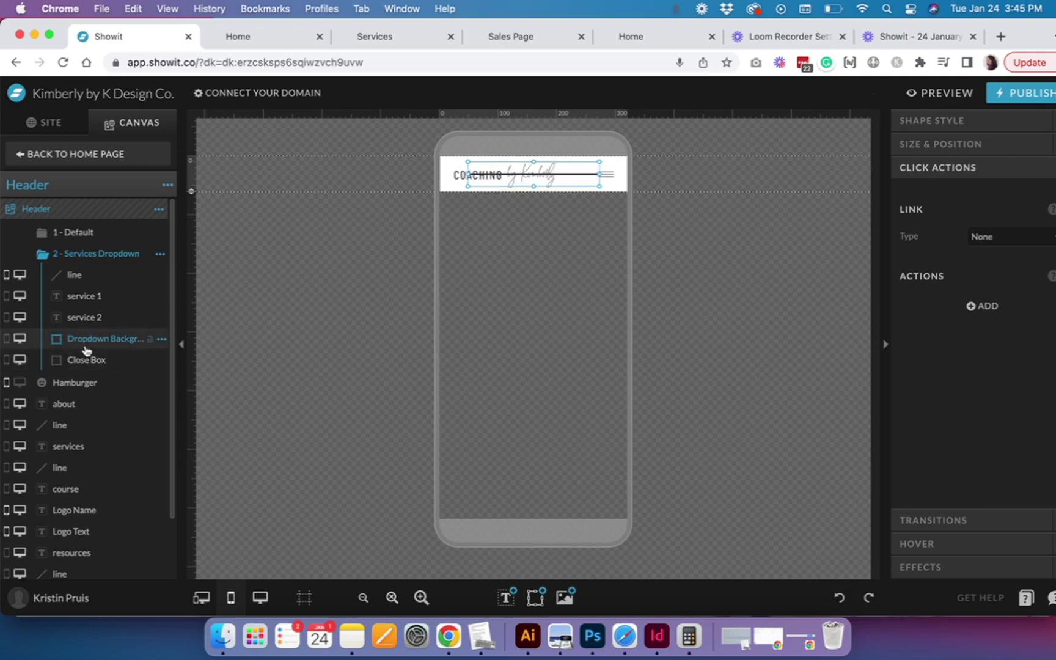
{"action": "left_click", "coordinate": [6, 275]}
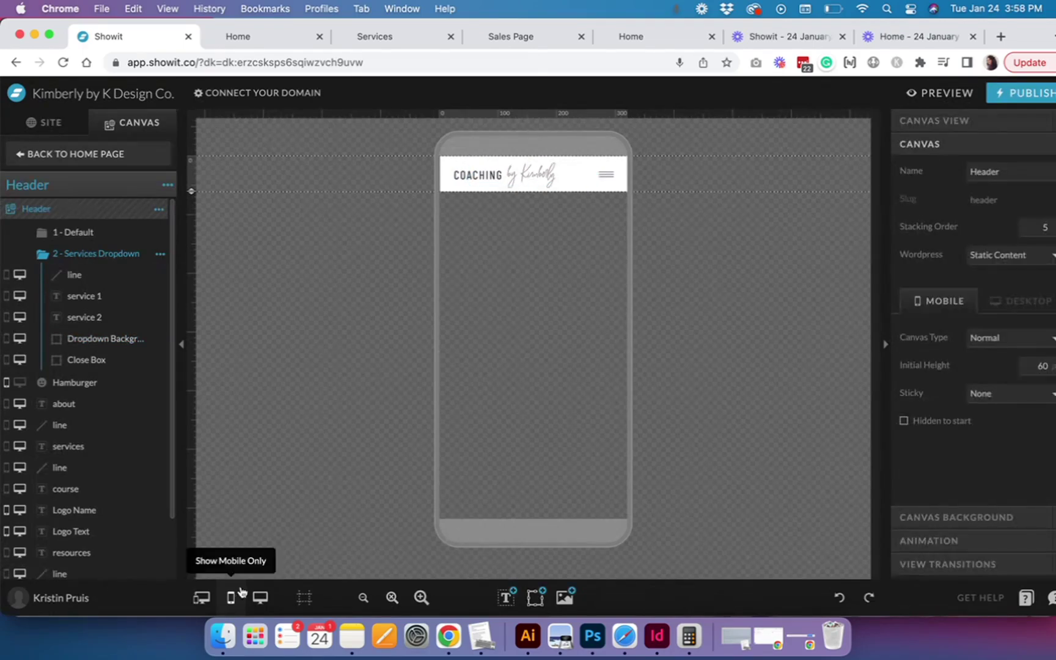
{"action": "left_click", "coordinate": [260, 597]}
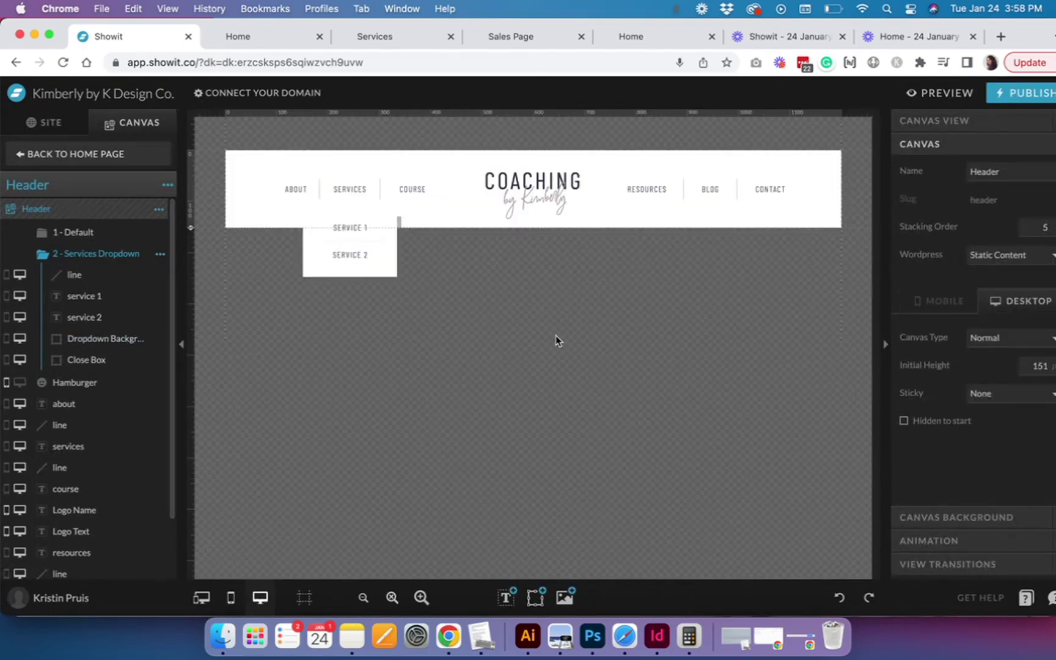